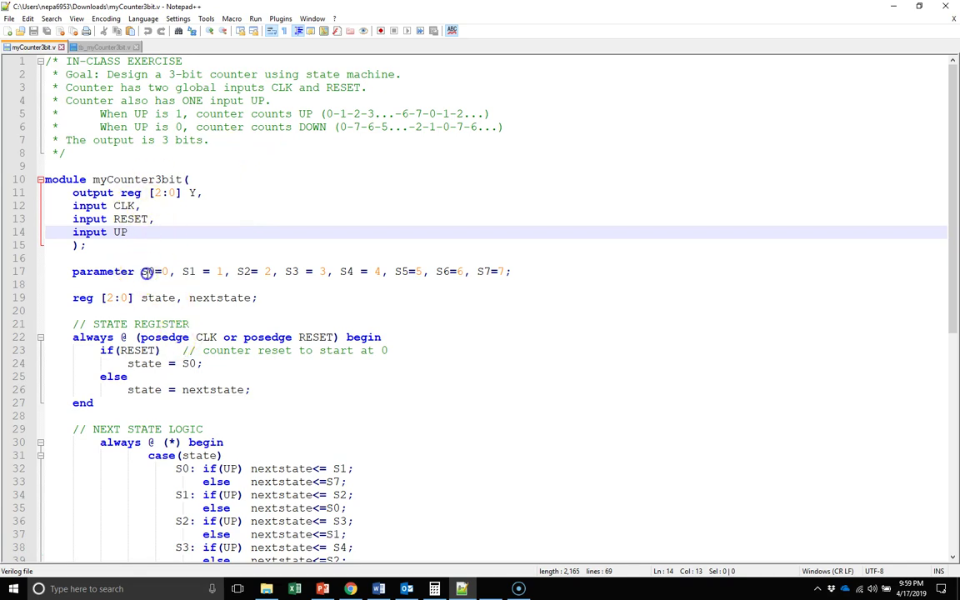
Highlight the S0–S7 state parameters and the CLK, RESET and S0 uses in the counter module.
drag(136, 271, 527, 268)
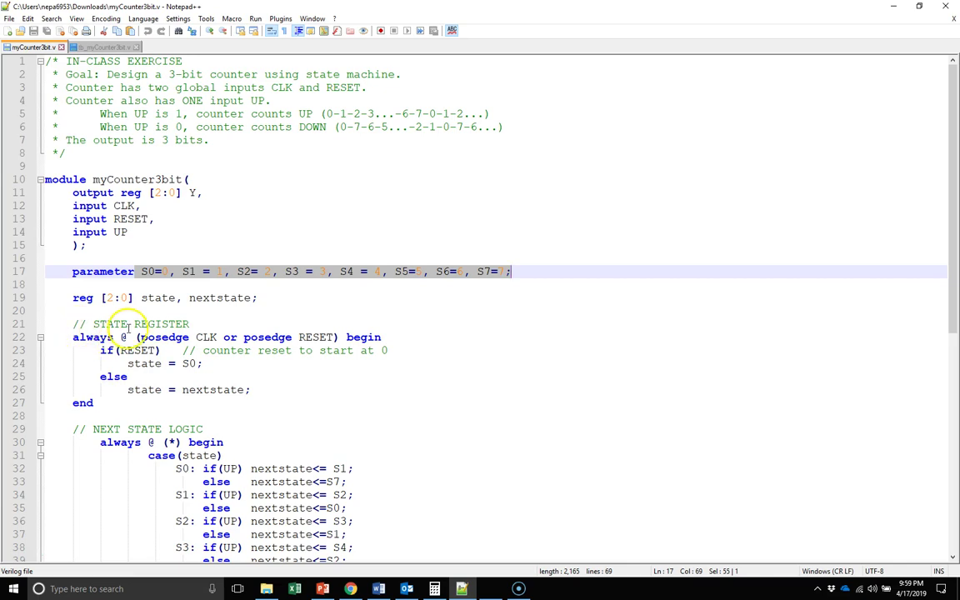
click(135, 390)
click(209, 390)
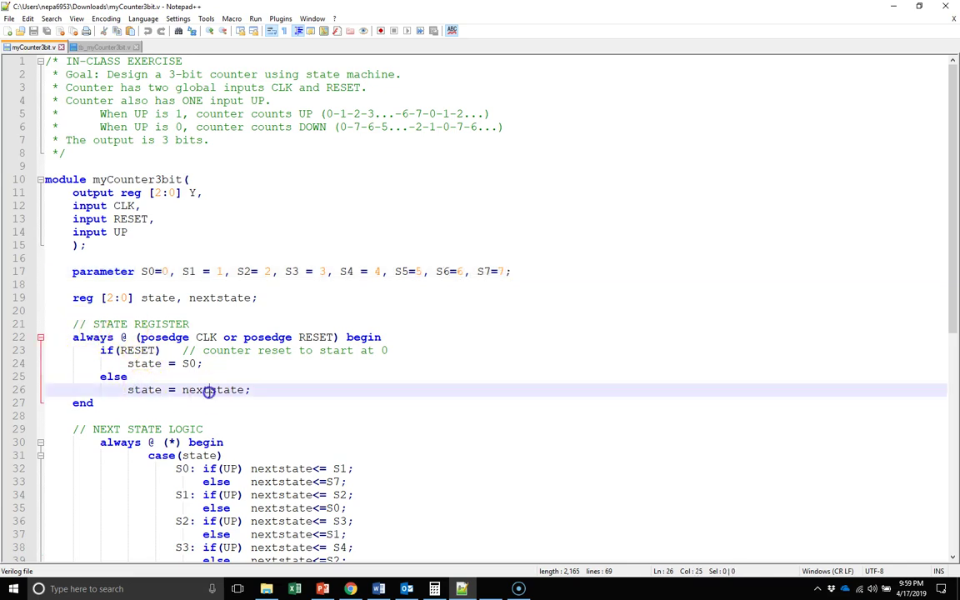
double_click(207, 337)
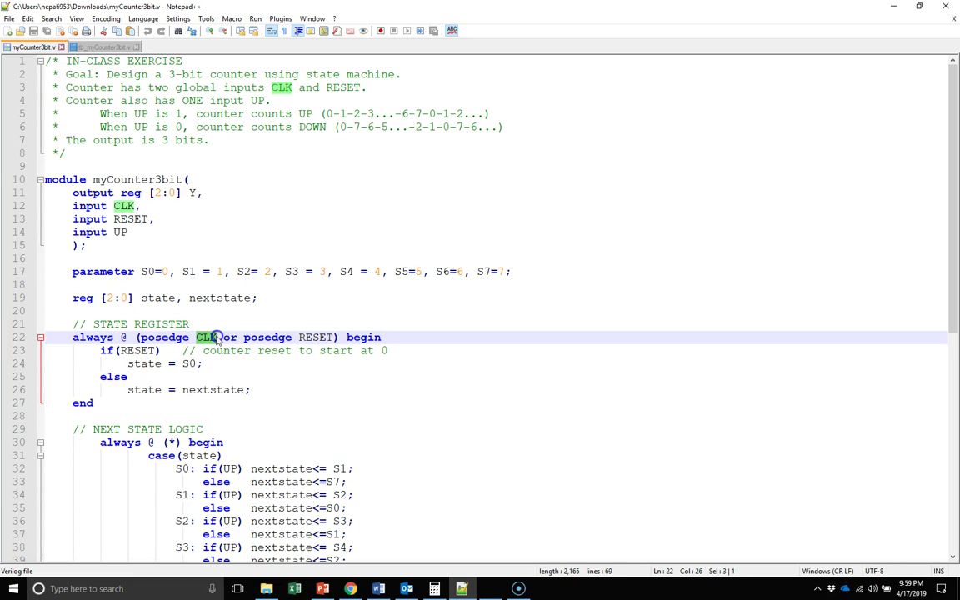
double_click(315, 337)
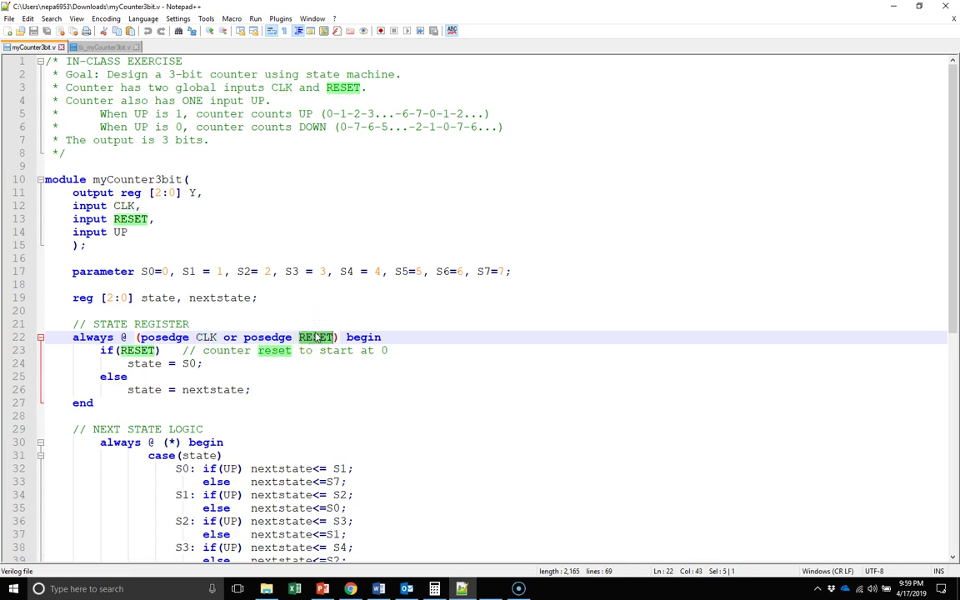
double_click(190, 364)
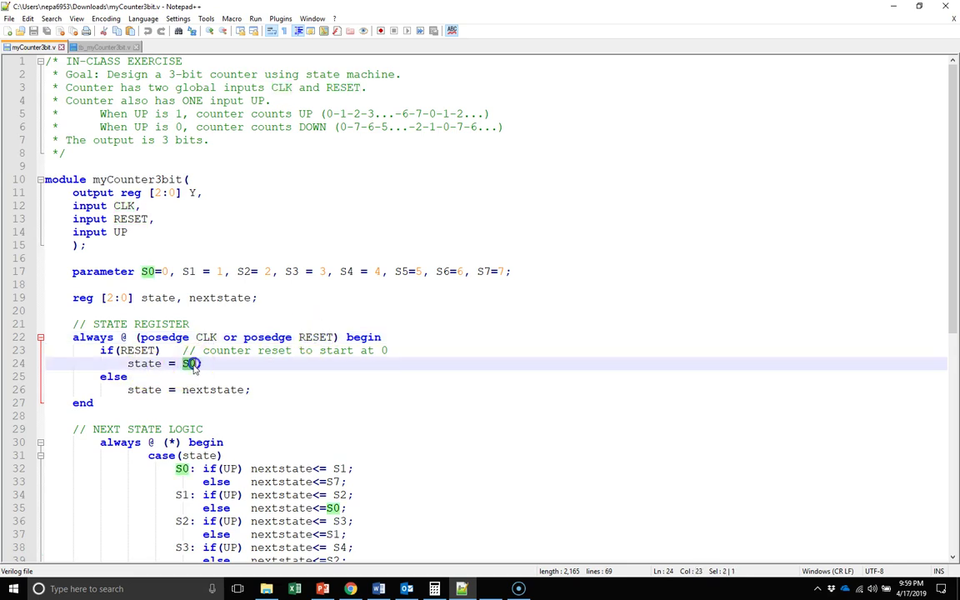
double_click(146, 272)
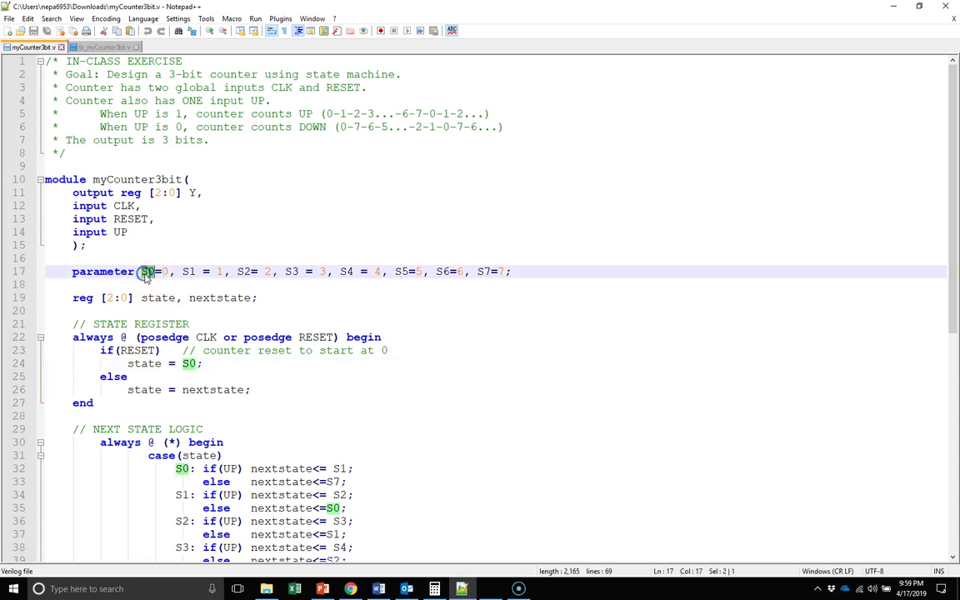
double_click(166, 272)
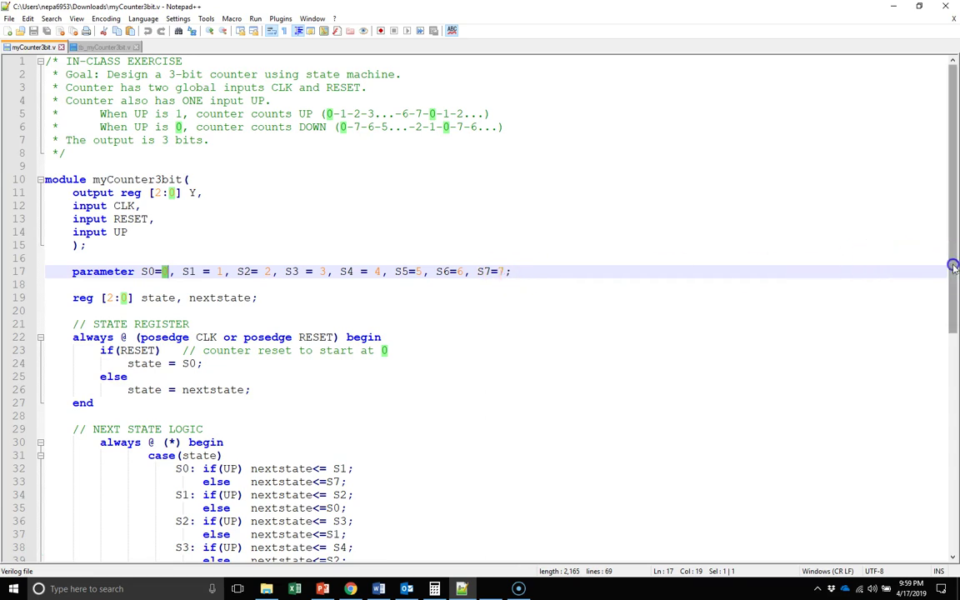
Scroll to the output case and review the S1, S2 and S4 output assignments.
drag(954, 267, 954, 381)
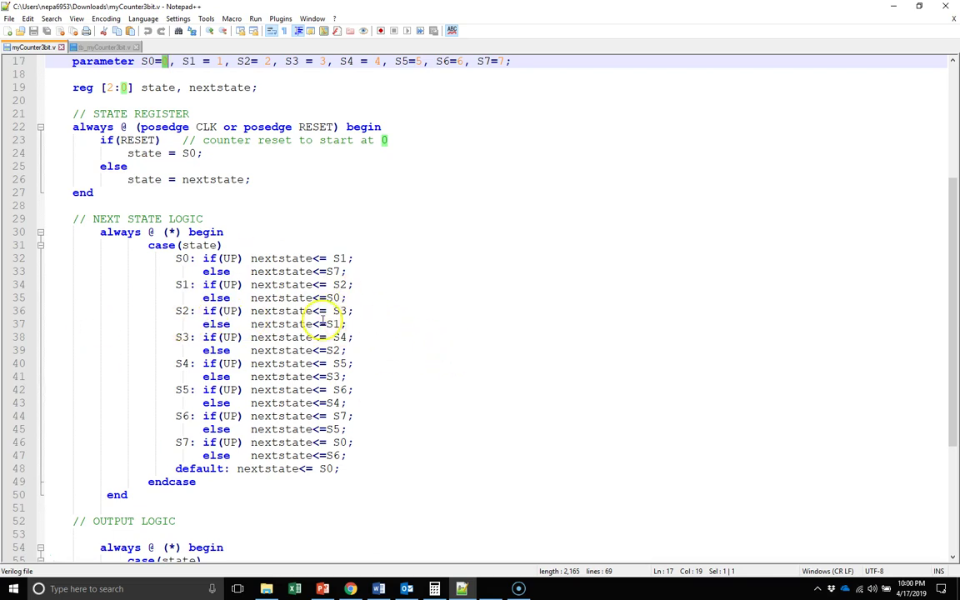
drag(954, 338, 952, 438)
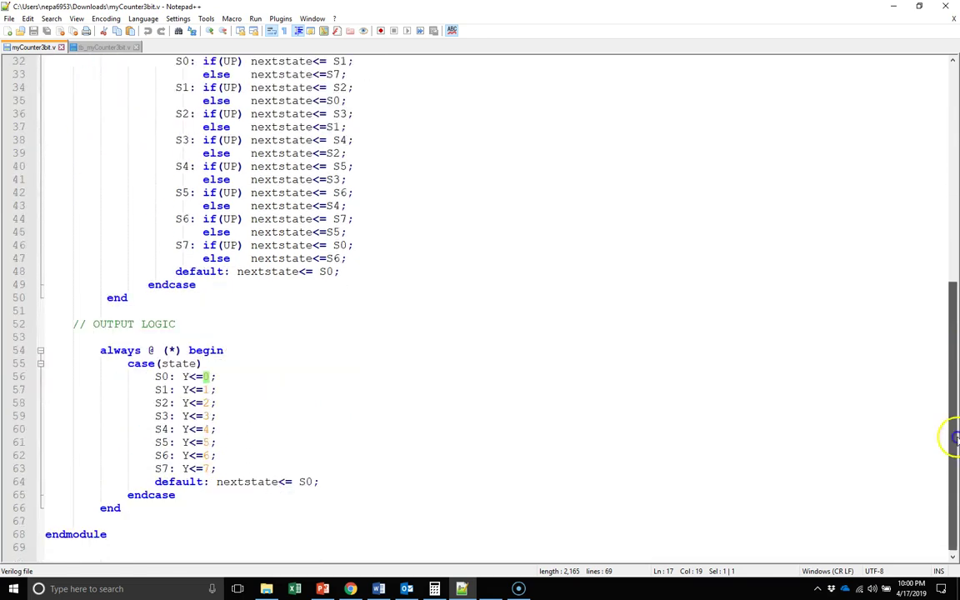
drag(183, 376, 212, 375)
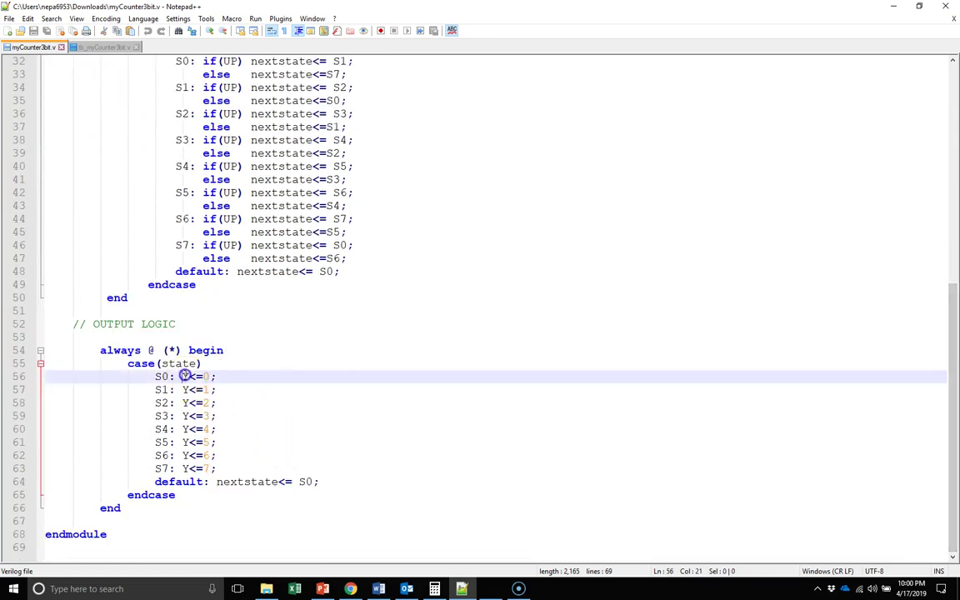
click(418, 430)
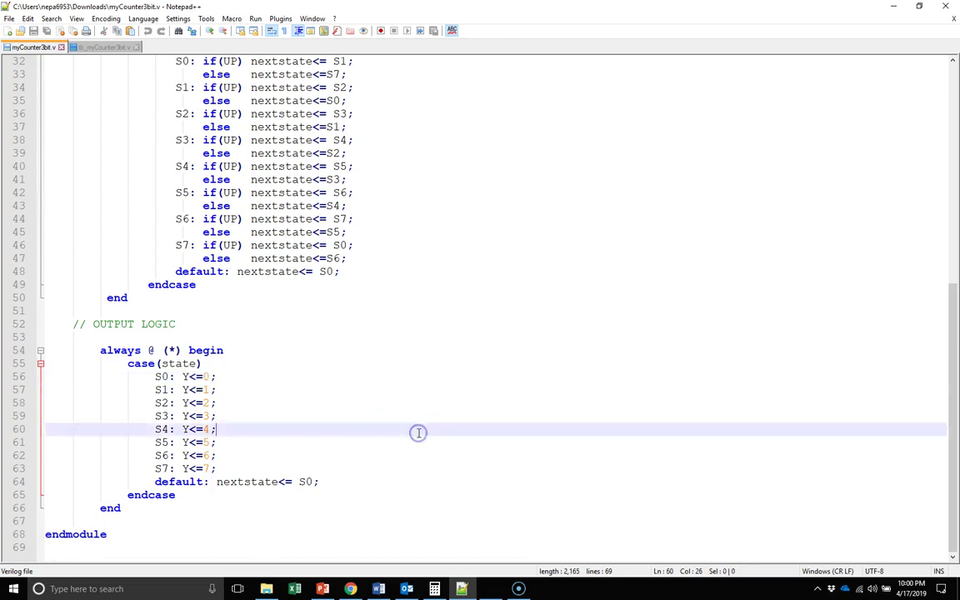
click(162, 388)
click(202, 389)
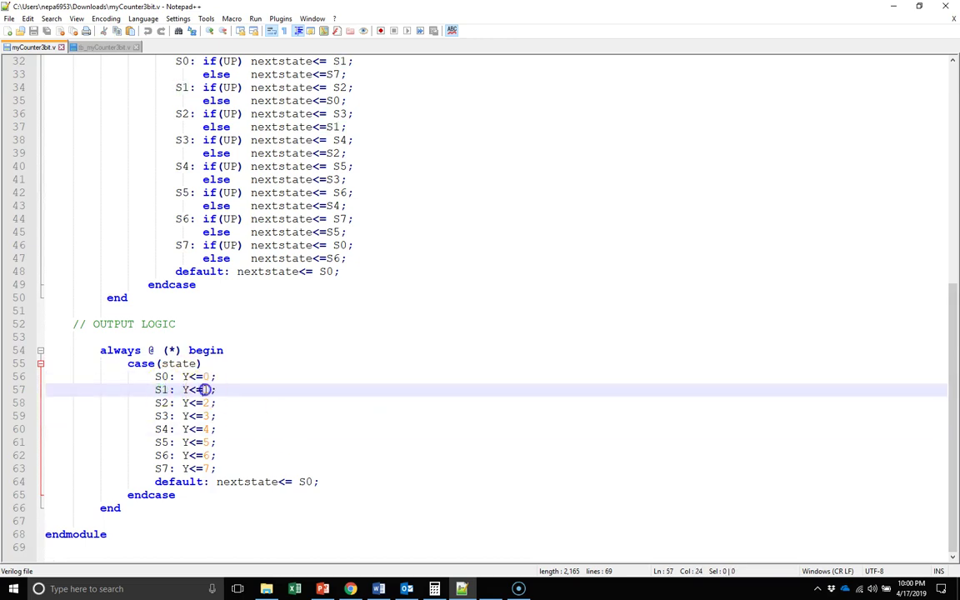
click(161, 416)
double_click(161, 403)
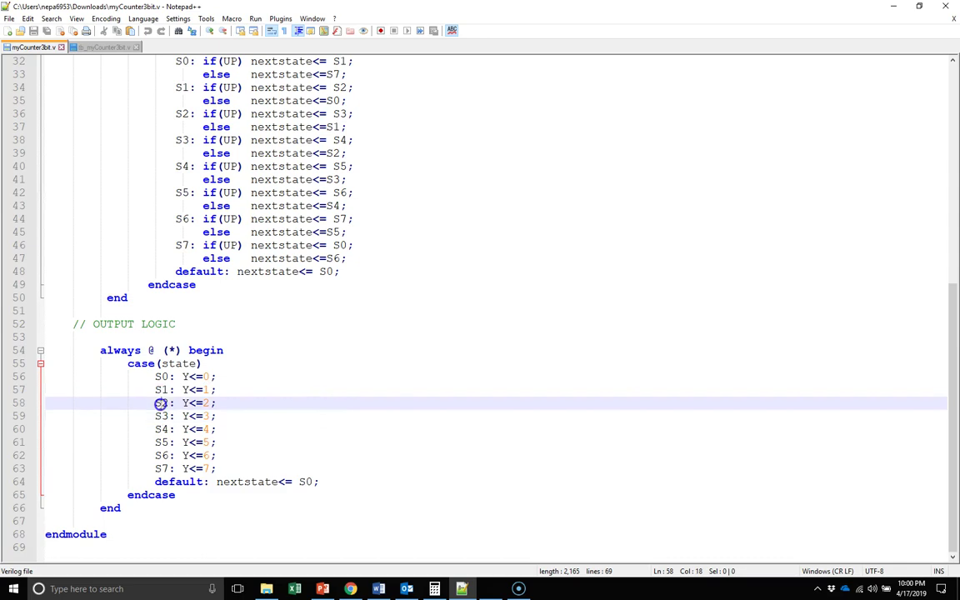
click(210, 403)
click(98, 46)
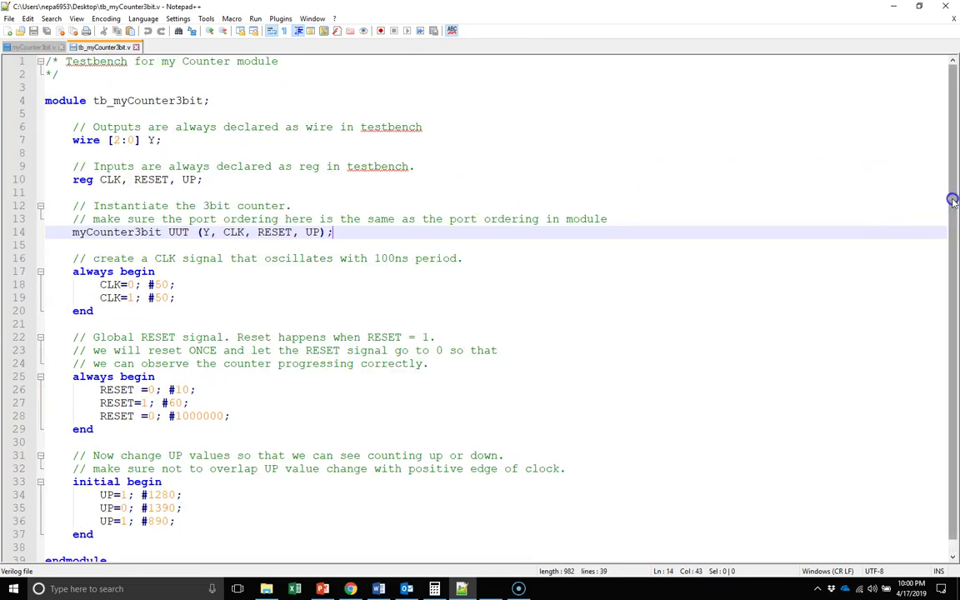
drag(952, 200, 951, 225)
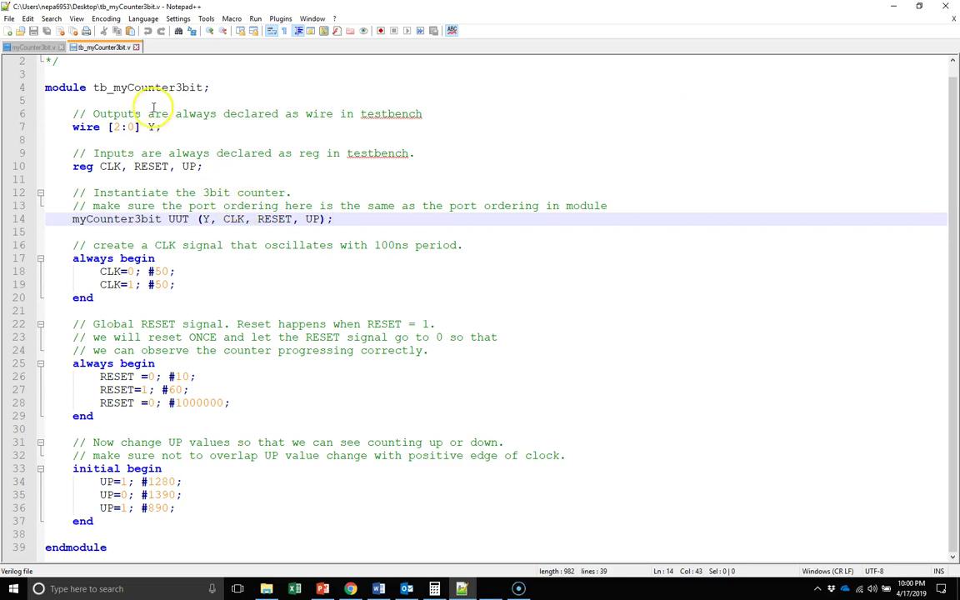
drag(163, 126, 72, 127)
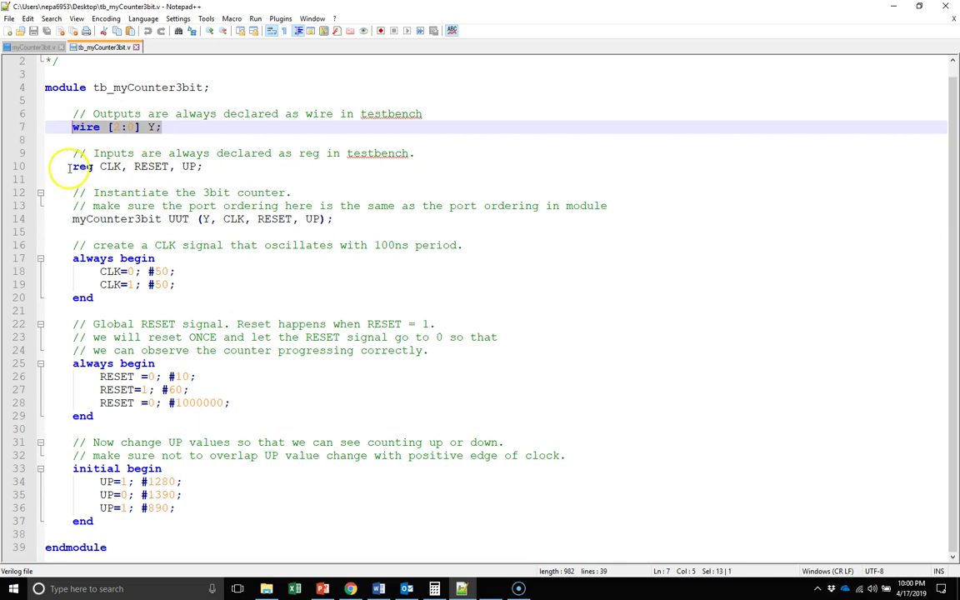
drag(72, 166, 228, 169)
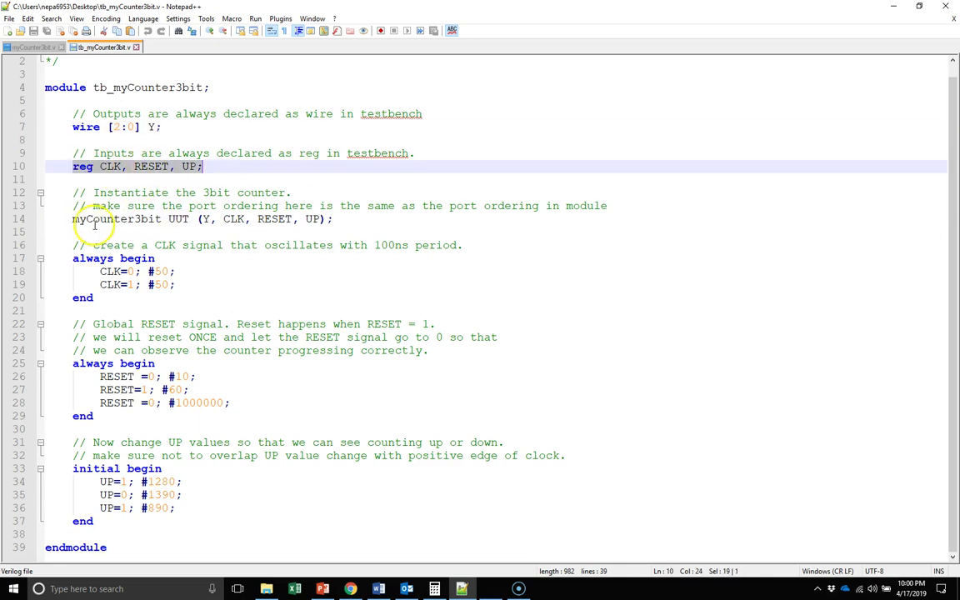
drag(72, 218, 330, 219)
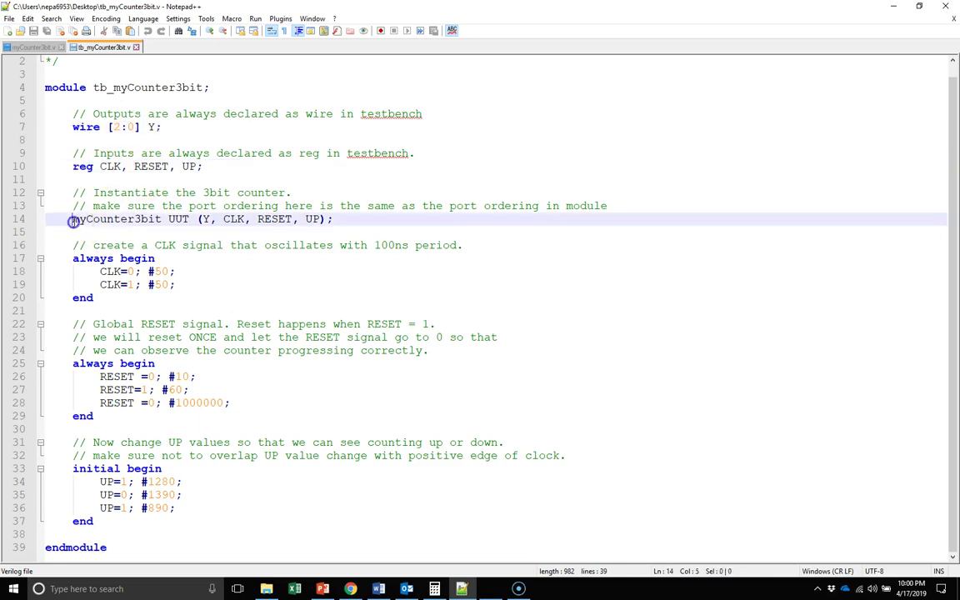
click(355, 224)
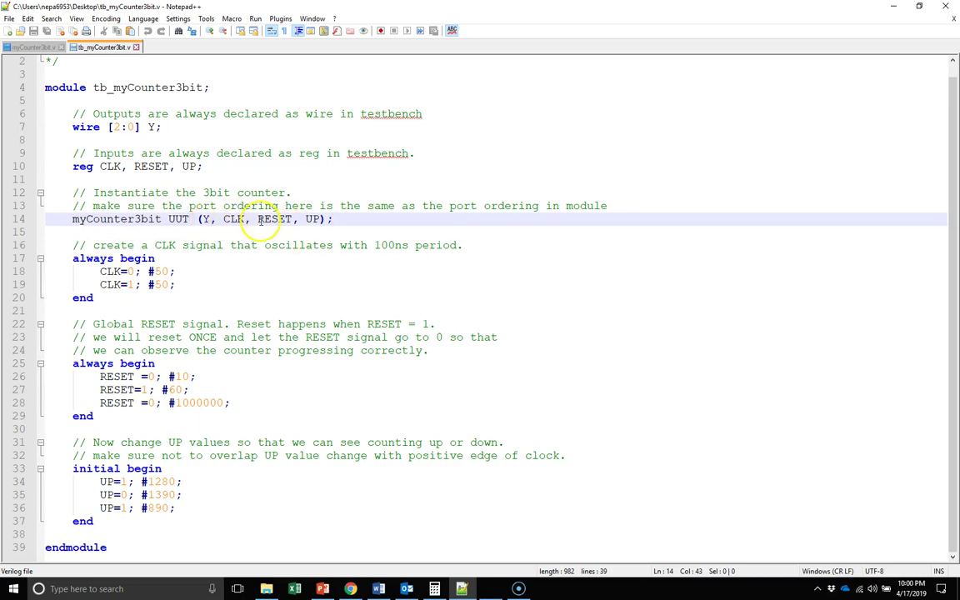
click(37, 48)
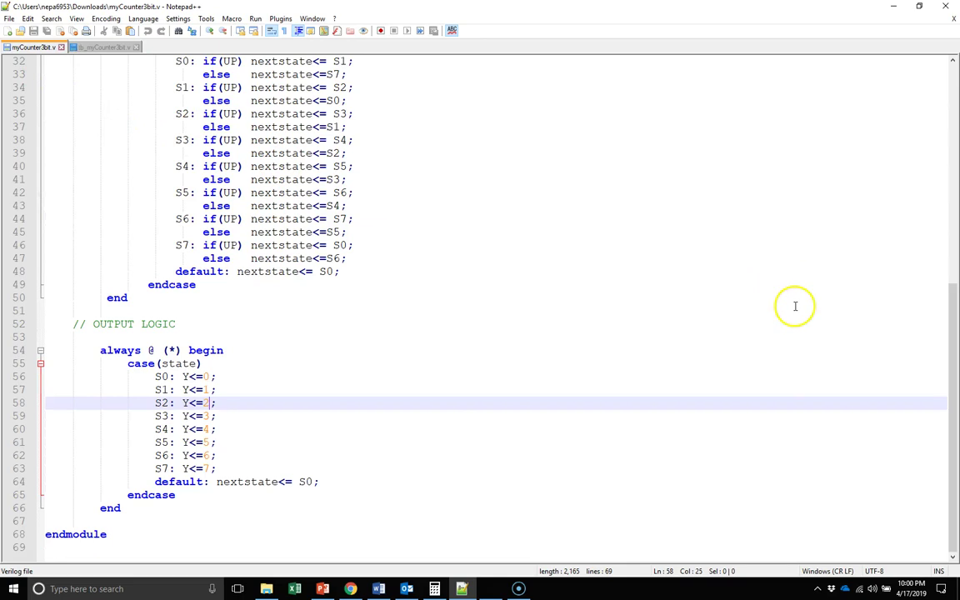
drag(949, 349, 949, 125)
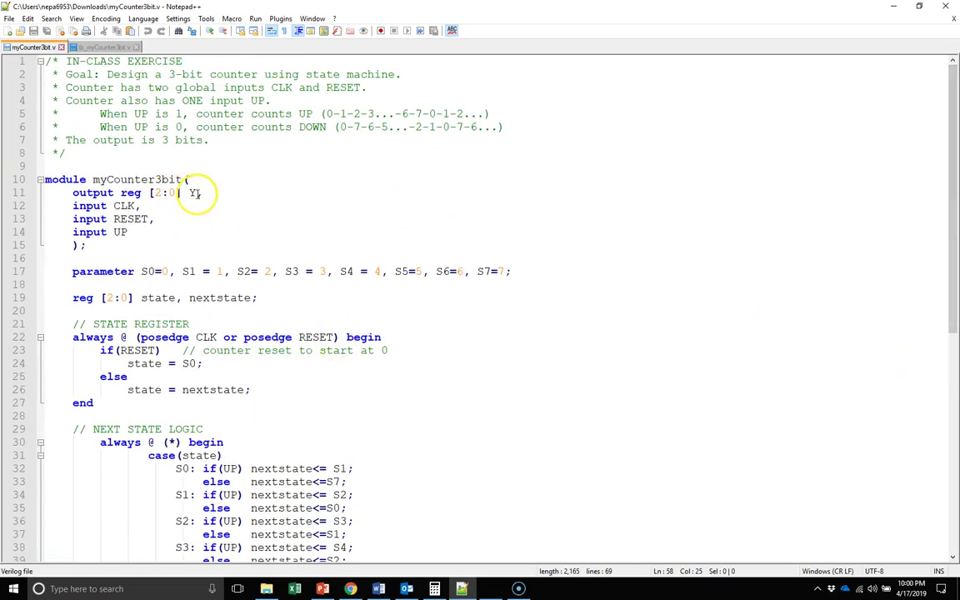
click(120, 192)
click(120, 218)
click(120, 231)
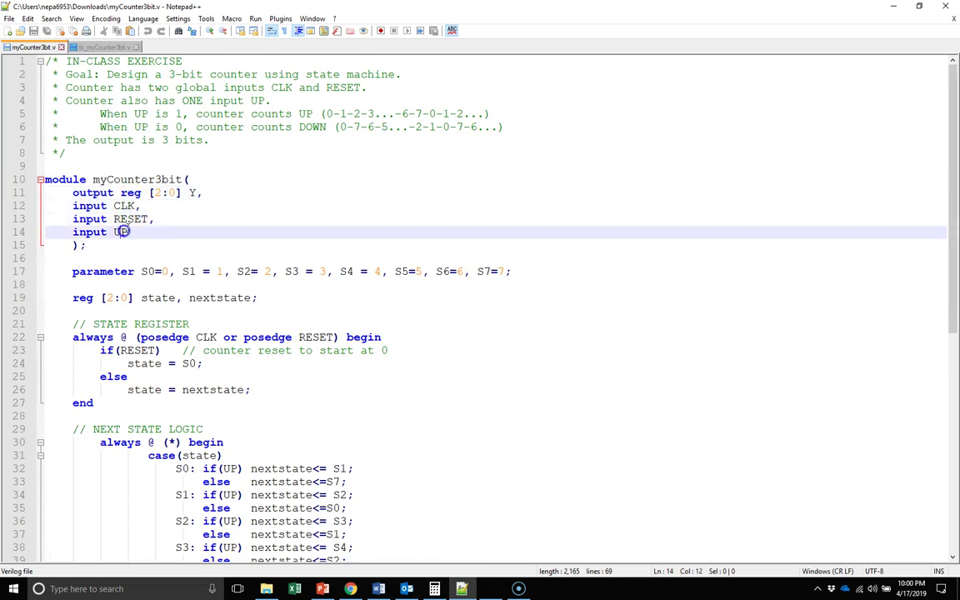
click(104, 46)
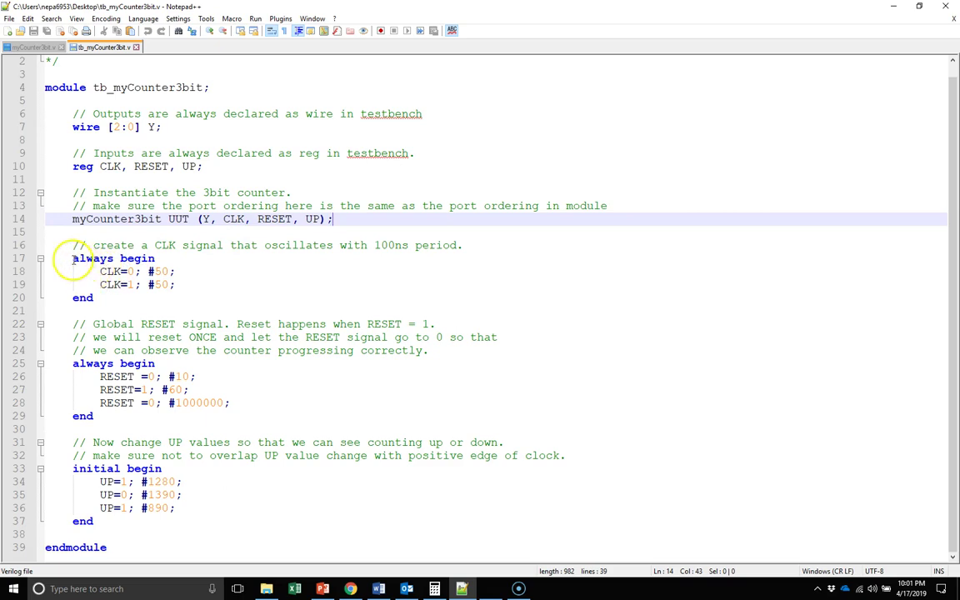
drag(72, 259, 83, 297)
click(216, 284)
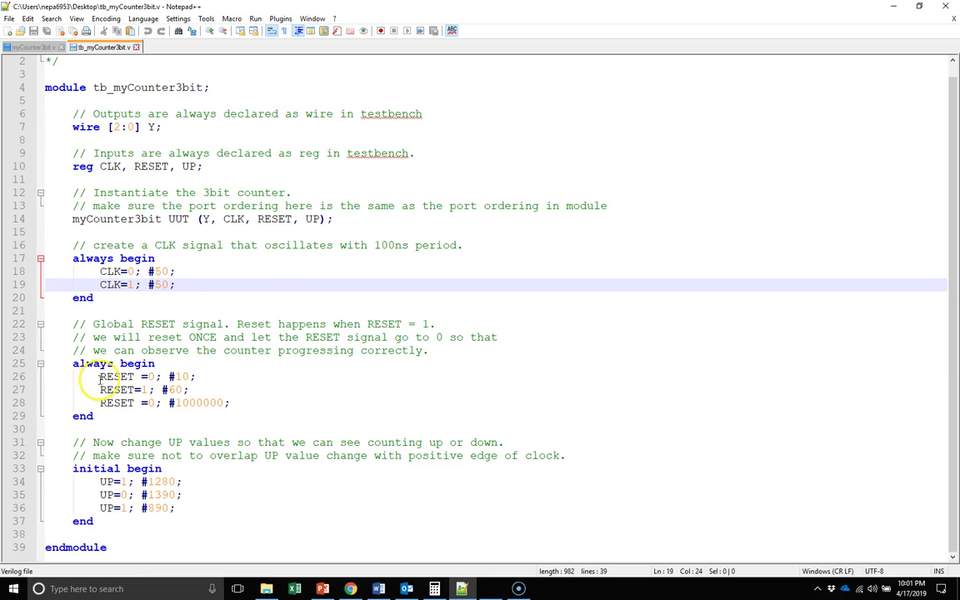
click(34, 46)
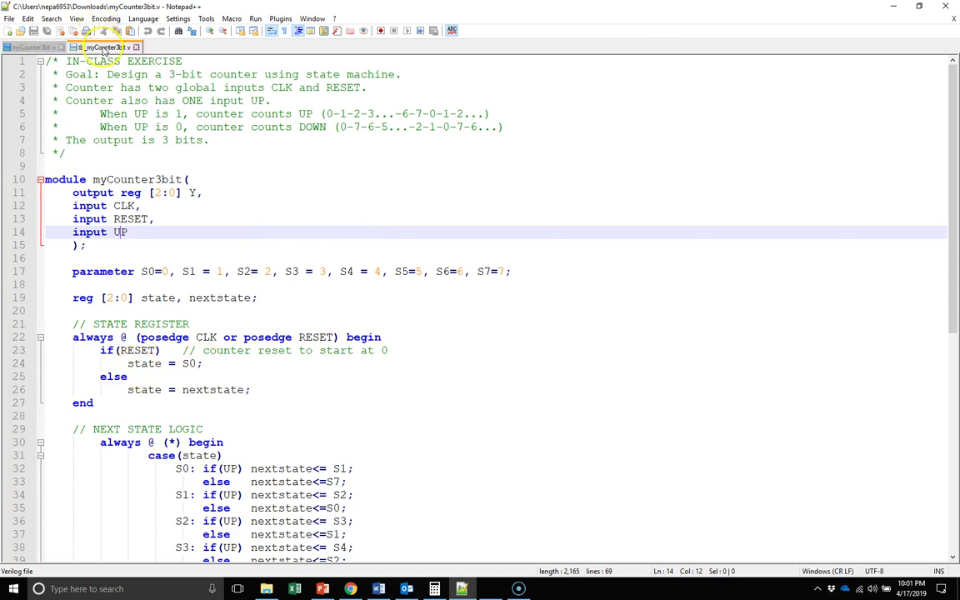
click(96, 46)
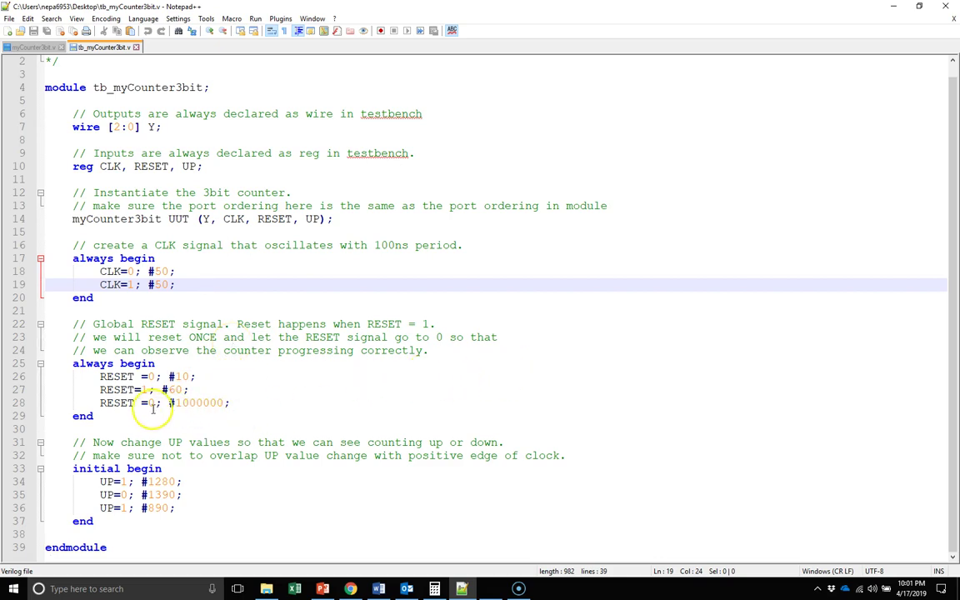
Check the testbench's RESET, 1000000 and 1280 ns UP delays, then switch to Vivado.
drag(106, 402, 206, 403)
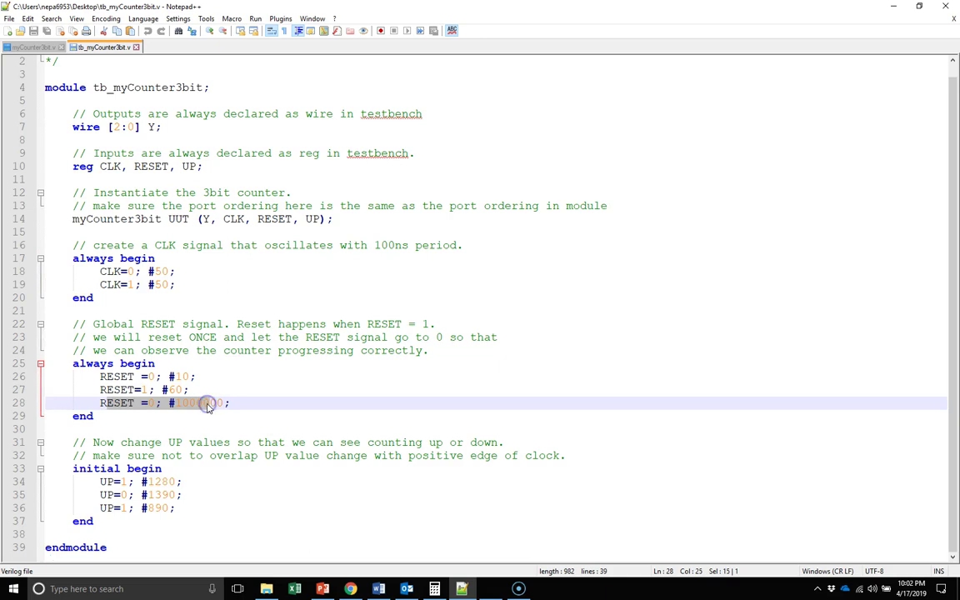
double_click(210, 403)
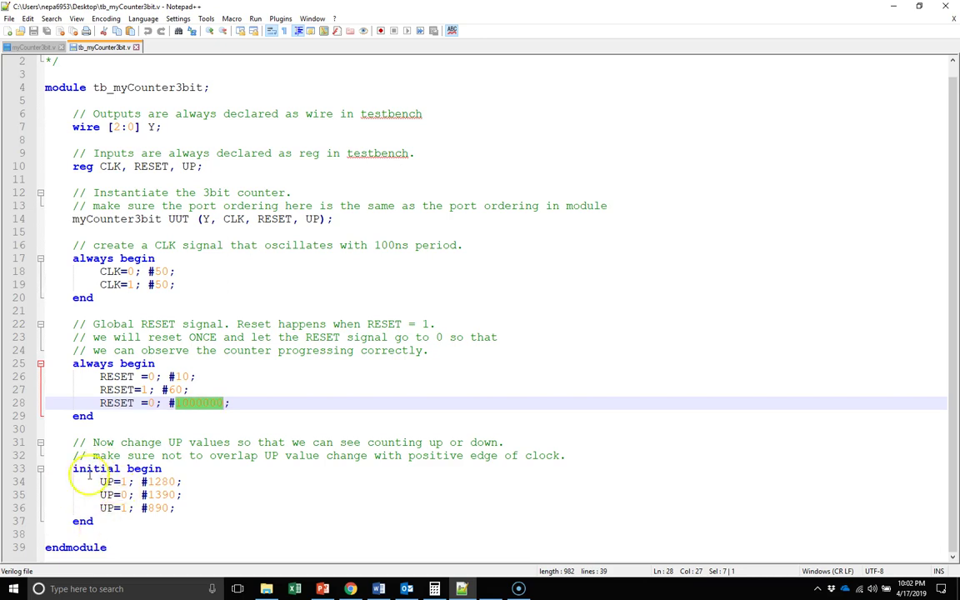
double_click(188, 166)
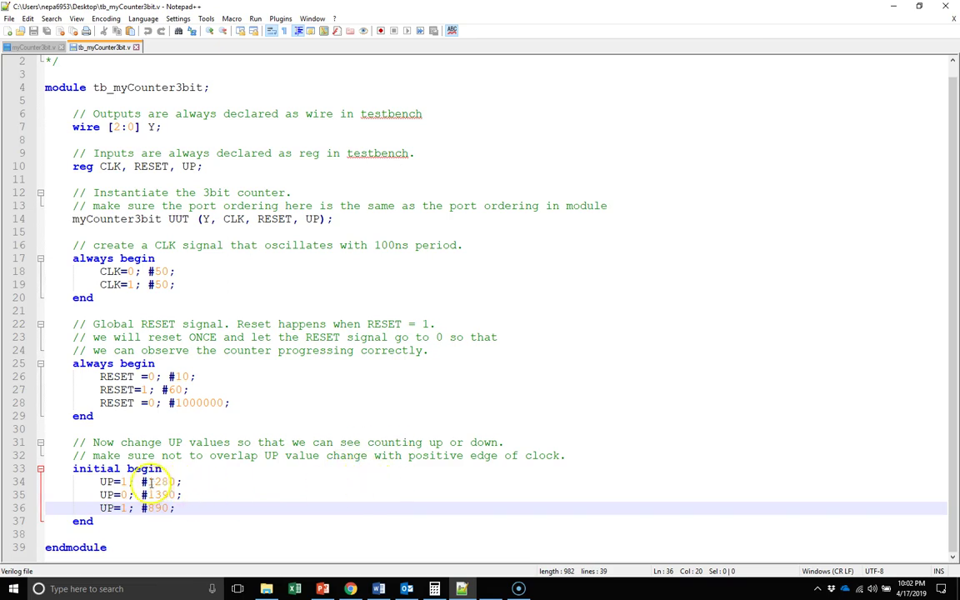
drag(148, 482, 168, 481)
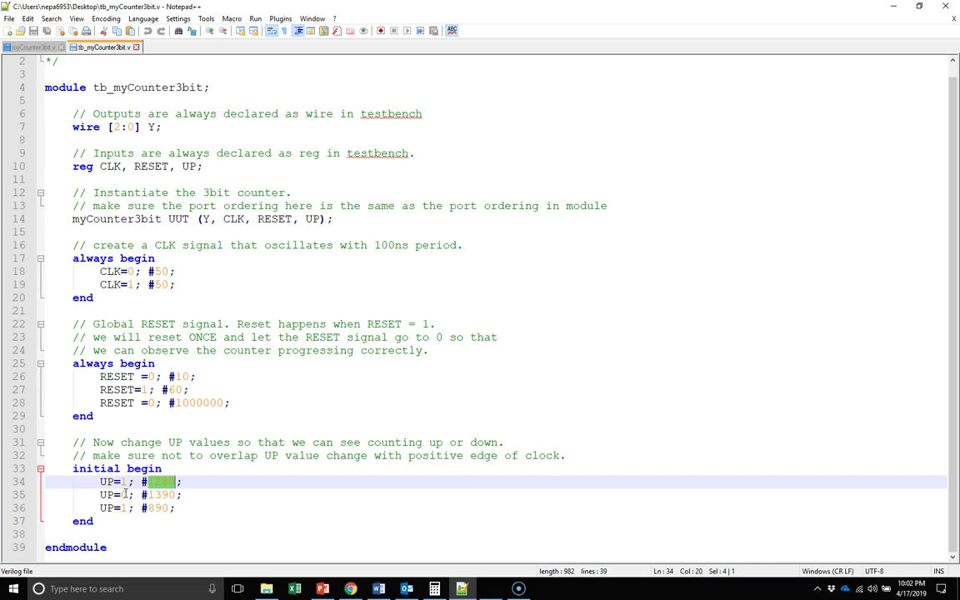
click(123, 507)
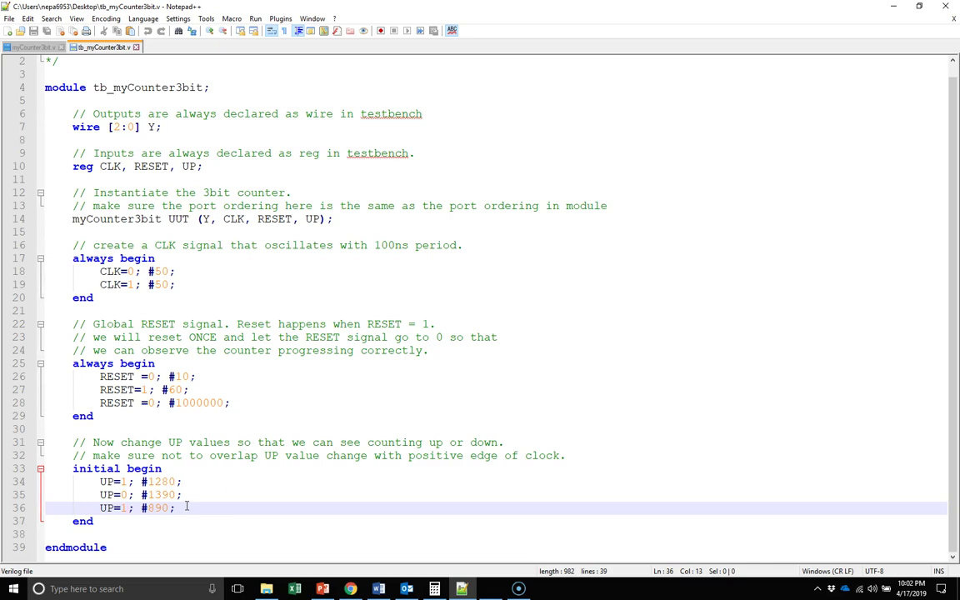
click(489, 590)
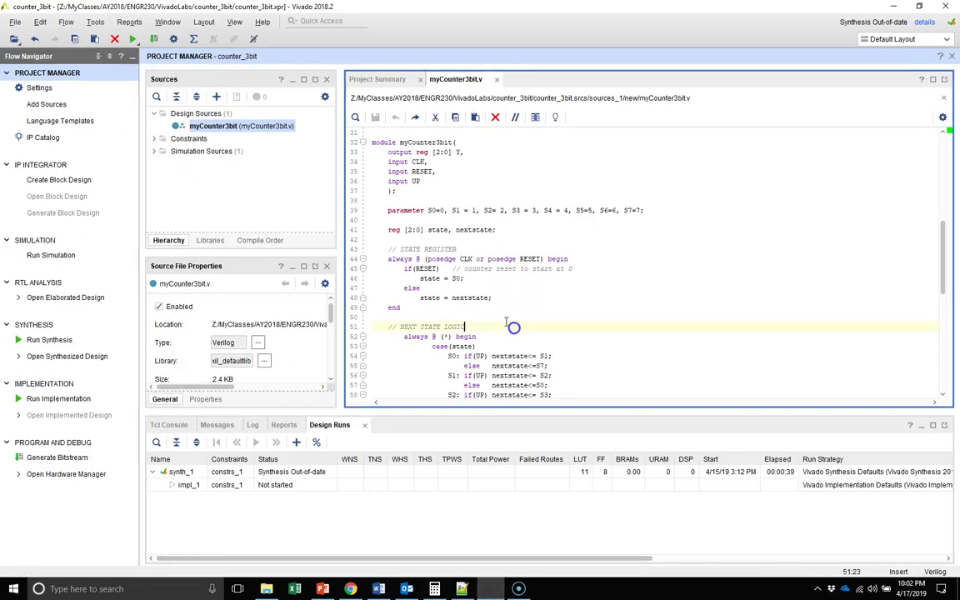
Launch Run Behavioral Simulation from Flow Navigator's Run Simulation menu.
click(52, 256)
click(100, 267)
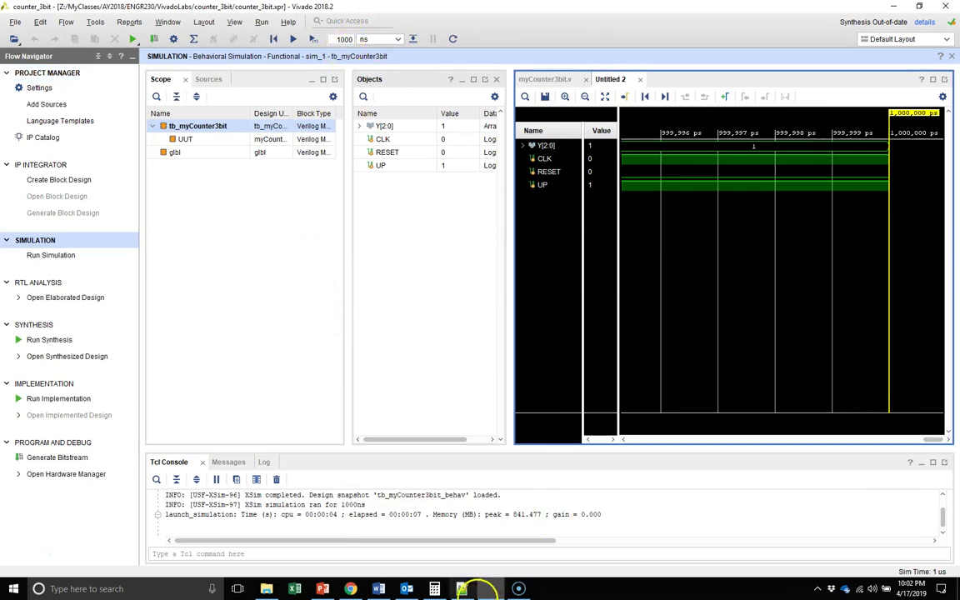
Bring back the testbench and select the UP=1; #1280 statement on line 34.
click(462, 588)
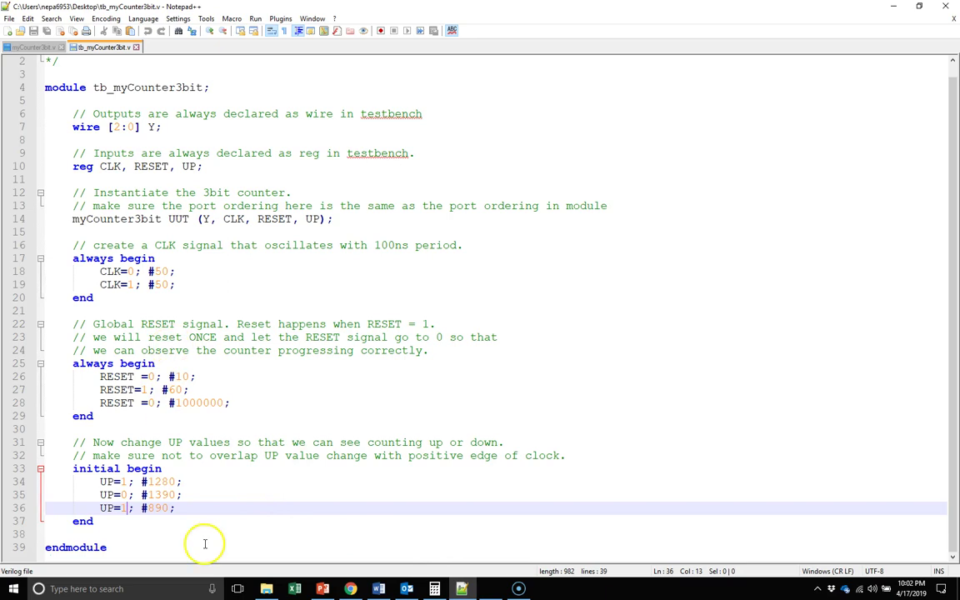
double_click(161, 481)
drag(99, 487, 168, 483)
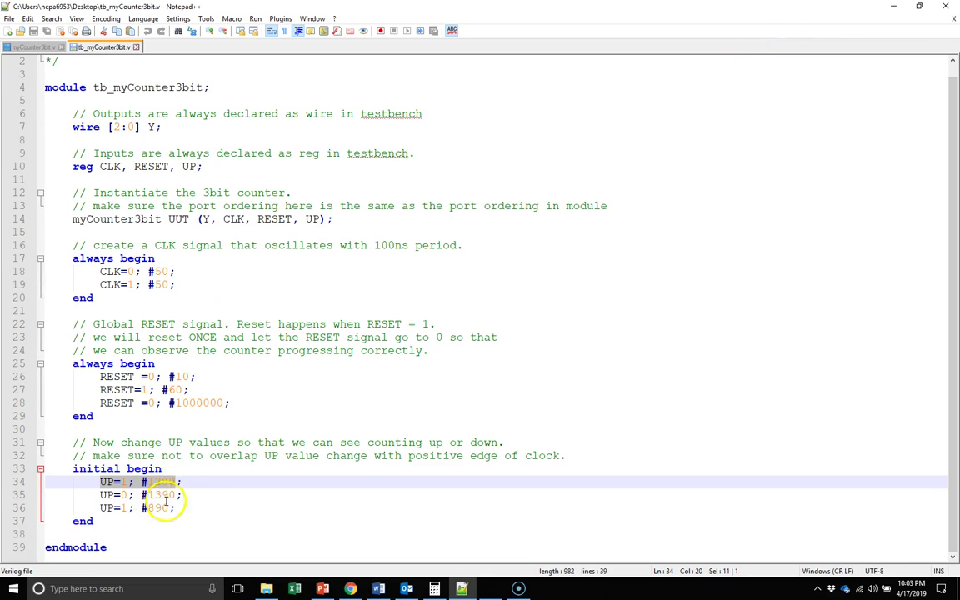
Widen the waveform pane and fit the full 0–1000 ns run in view.
click(891, 7)
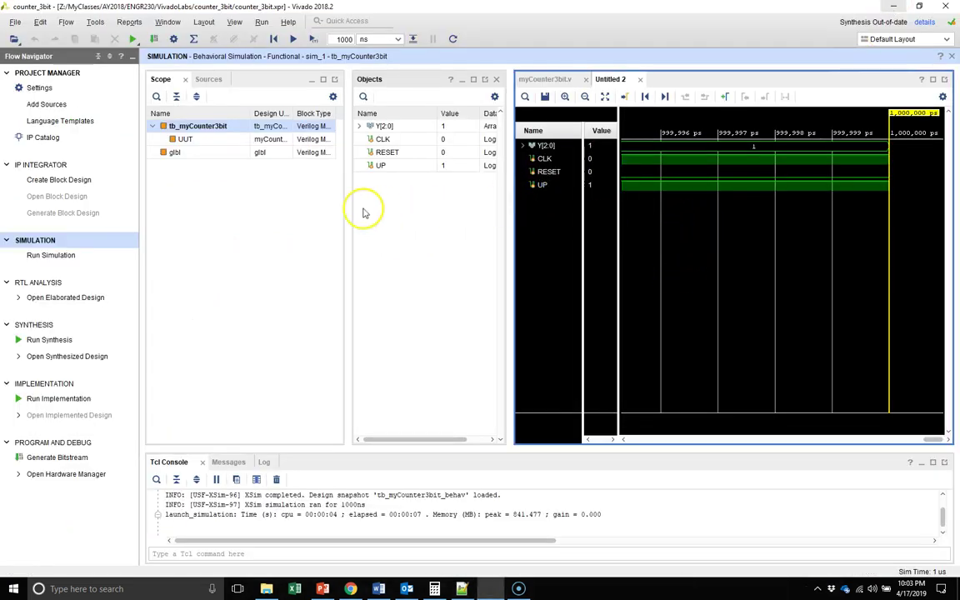
drag(344, 190, 306, 190)
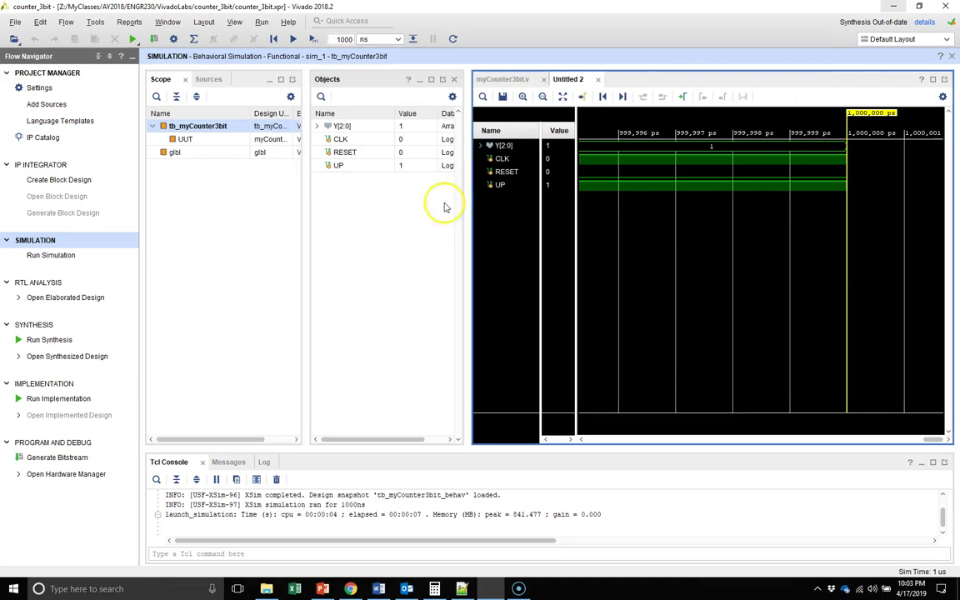
drag(469, 194, 446, 195)
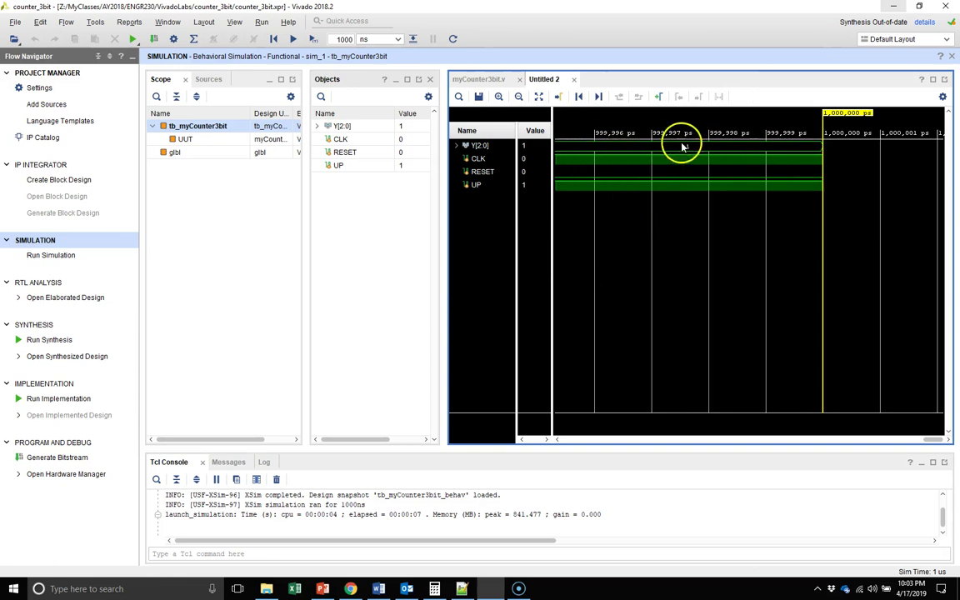
right_click(678, 222)
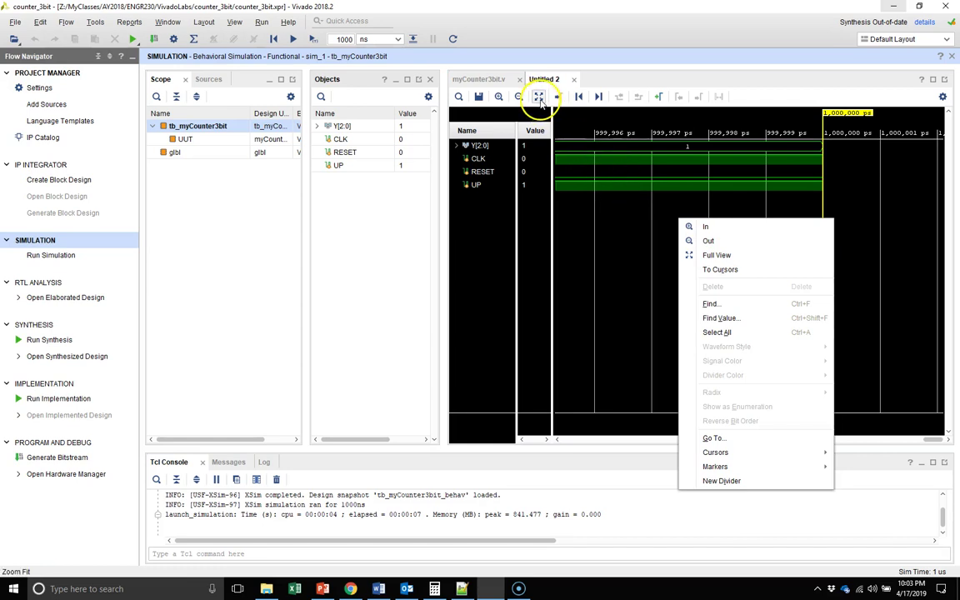
click(538, 98)
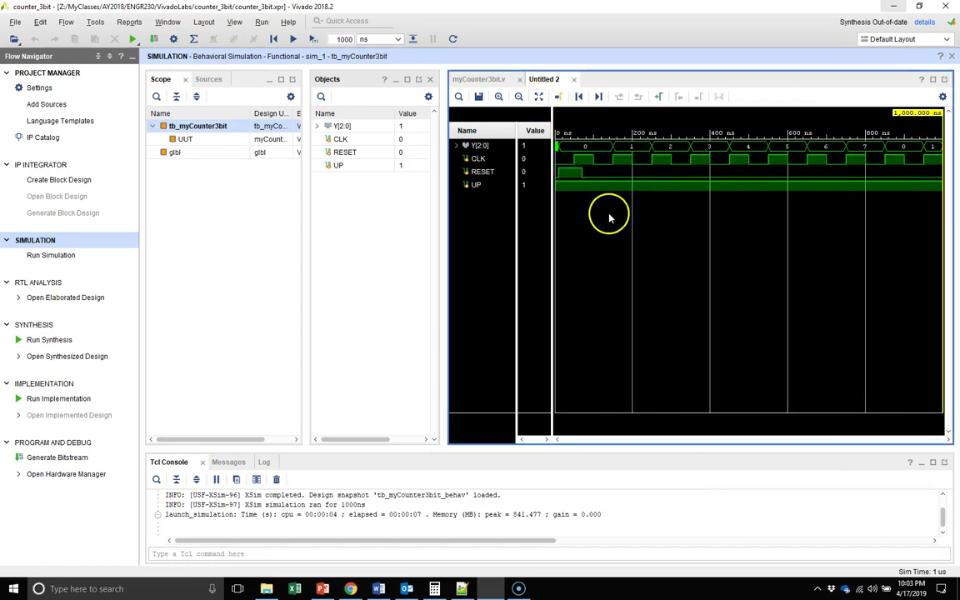
right_click(611, 215)
click(653, 252)
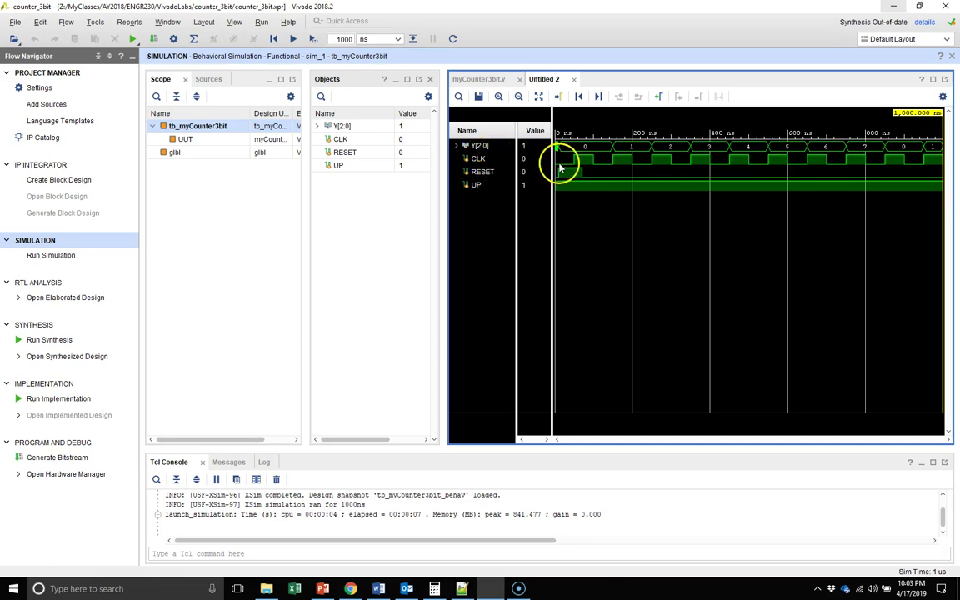
Place the cursor at about 10, 100, 200 and 568 ns to read RESET and Y.
click(629, 158)
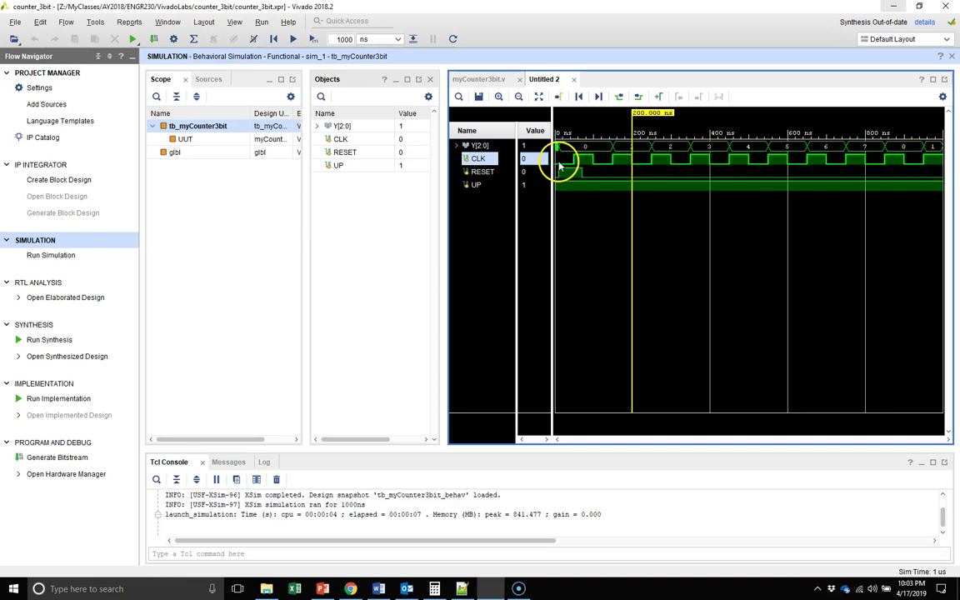
click(593, 158)
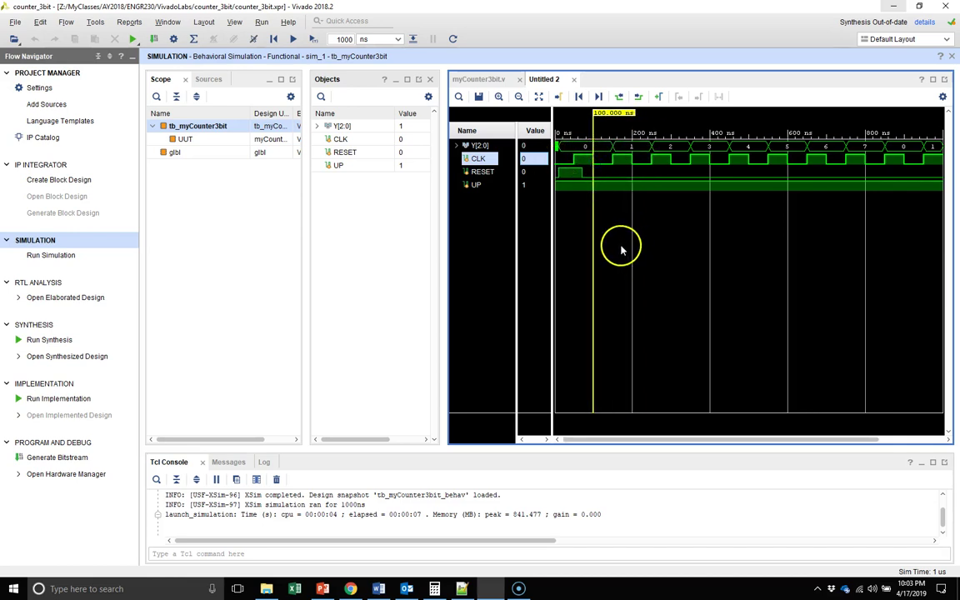
click(560, 176)
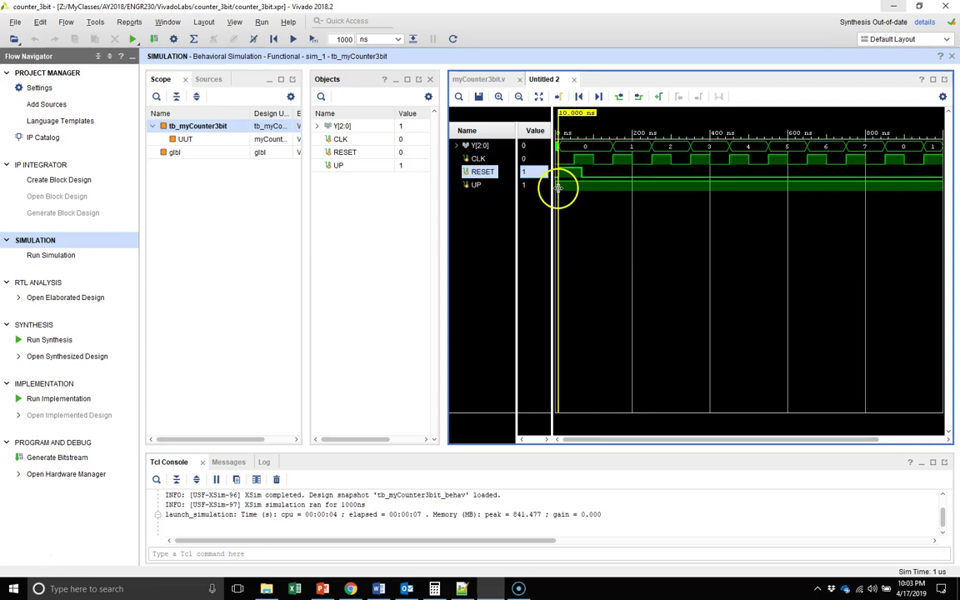
drag(558, 187, 581, 187)
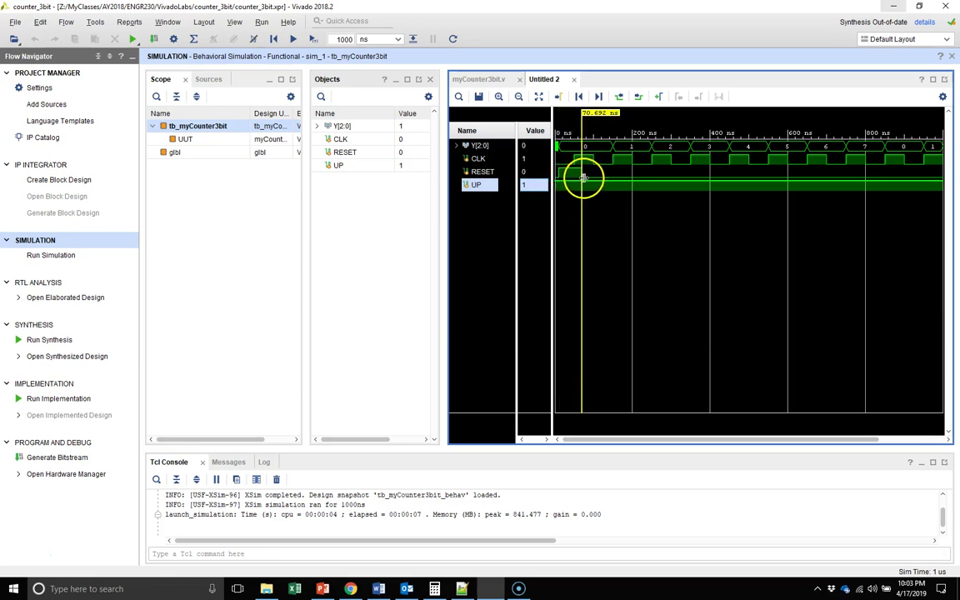
click(775, 245)
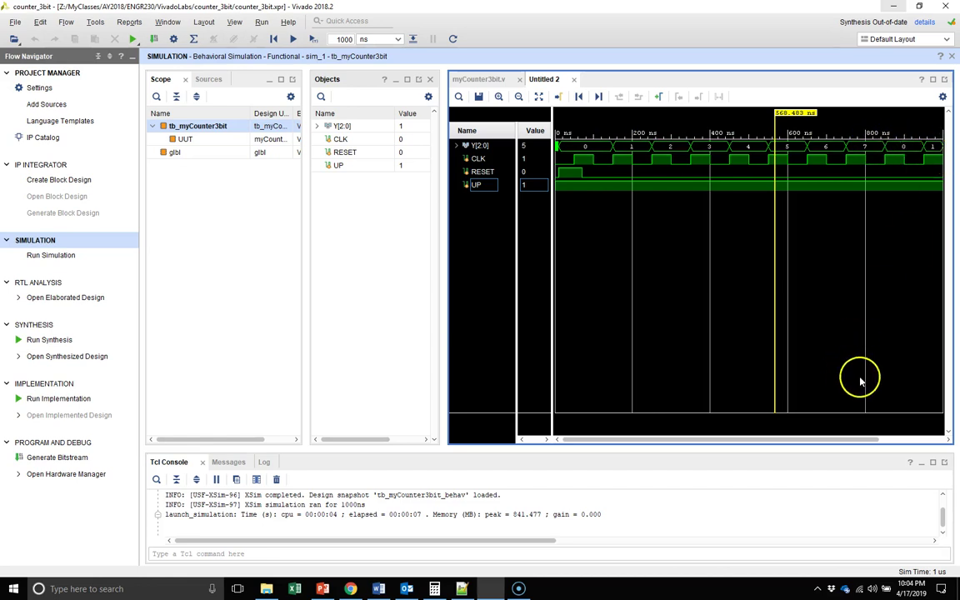
drag(867, 439, 934, 439)
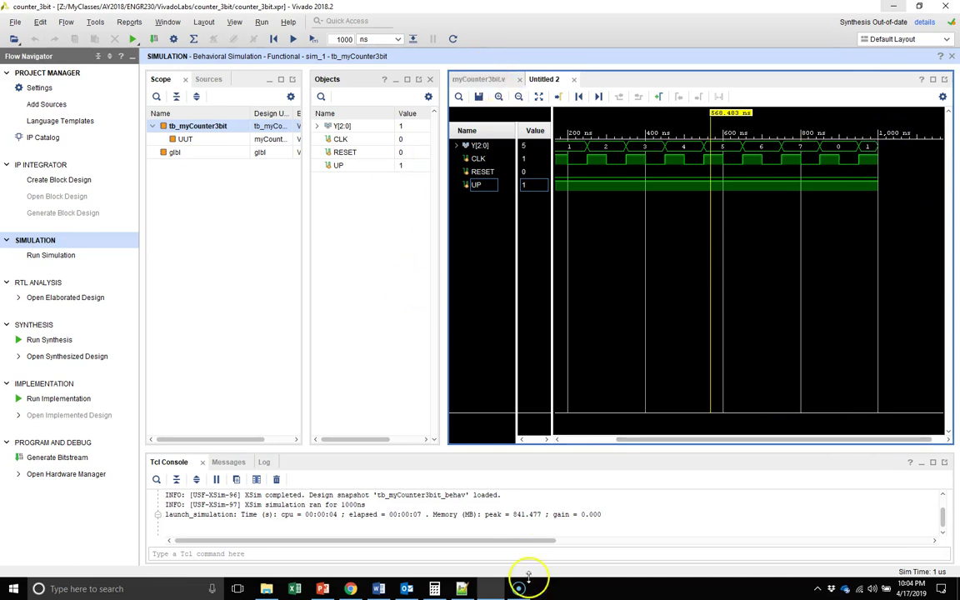
Recheck the 1280 ns first-UP delay in the testbench, then return to Vivado.
click(462, 588)
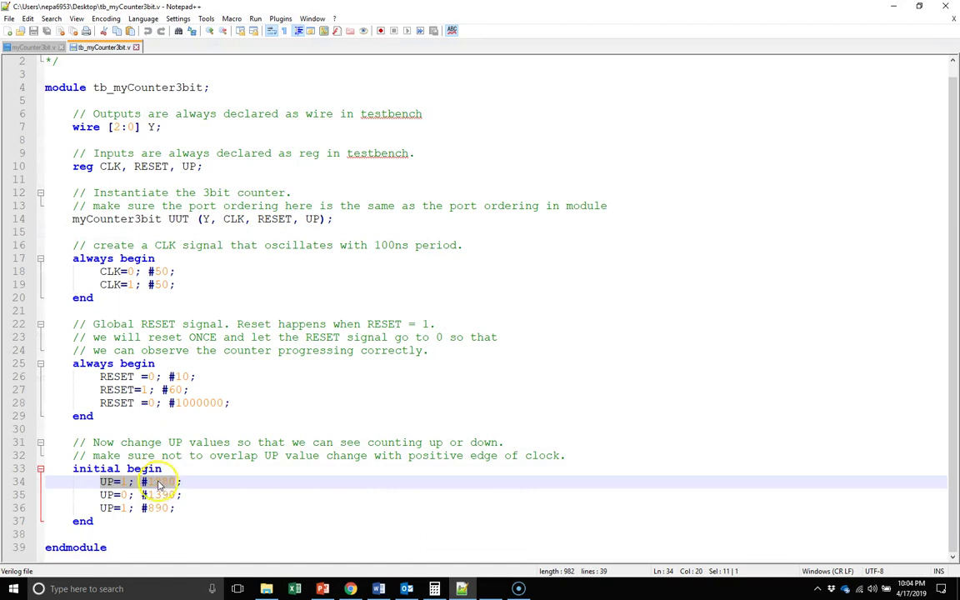
double_click(159, 483)
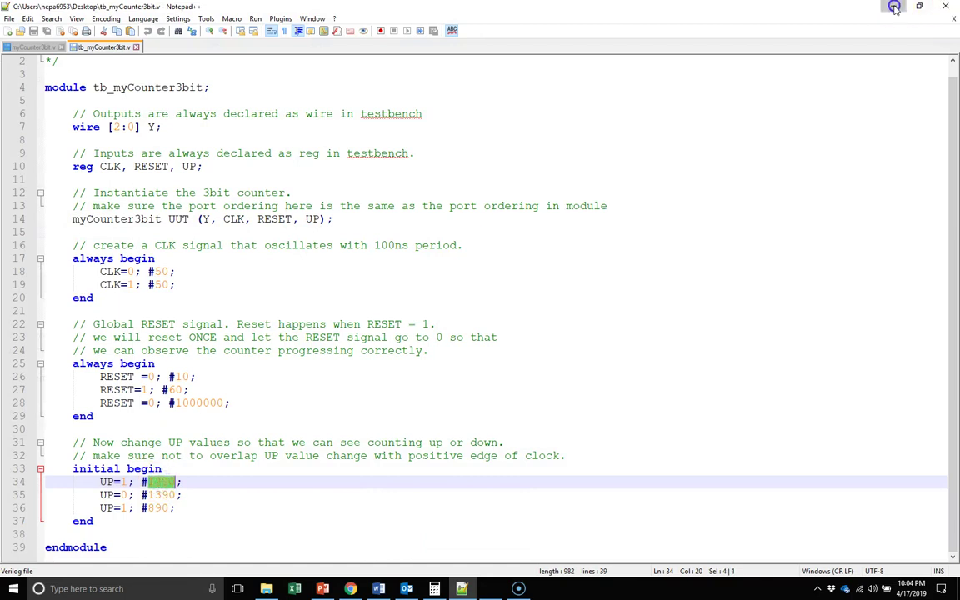
key(alt+Tab)
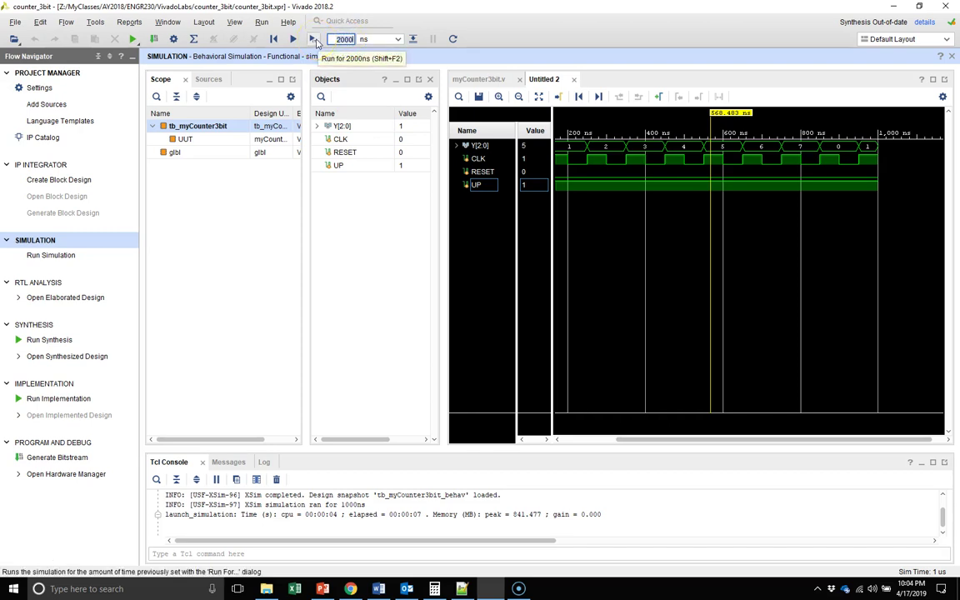
Set the run length to 2000 ns and run the simulation on to 3 µs.
click(342, 39)
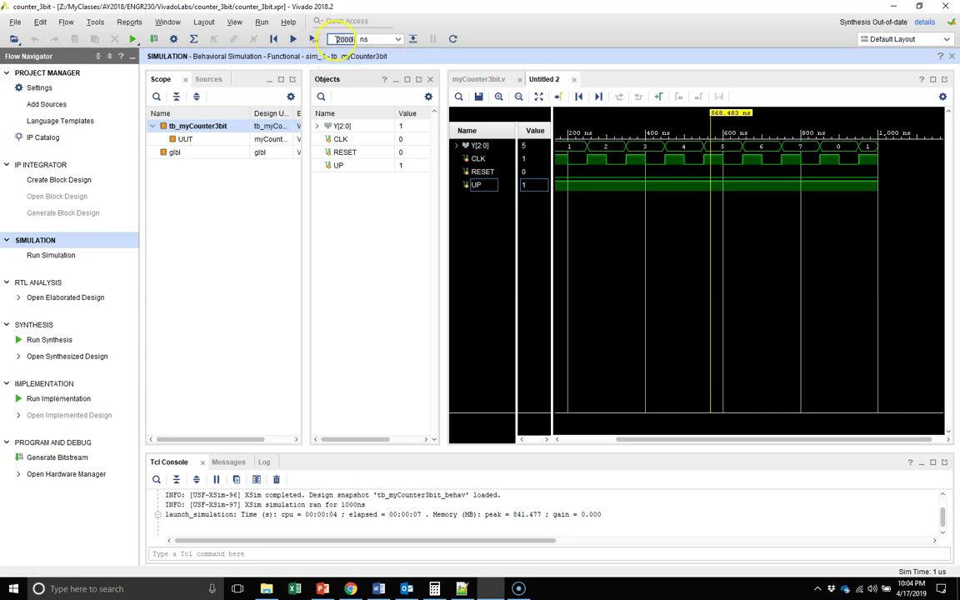
click(355, 39)
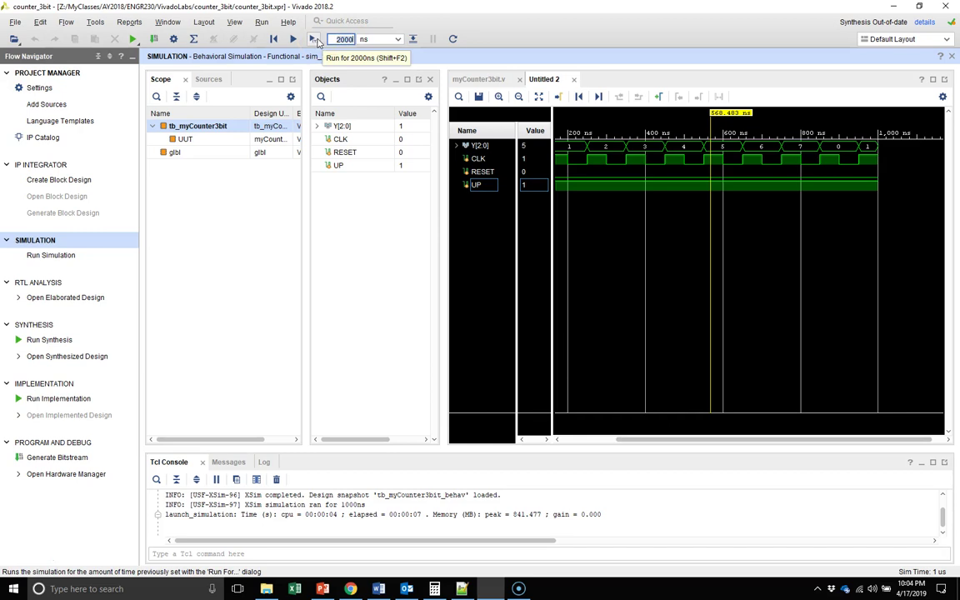
click(317, 39)
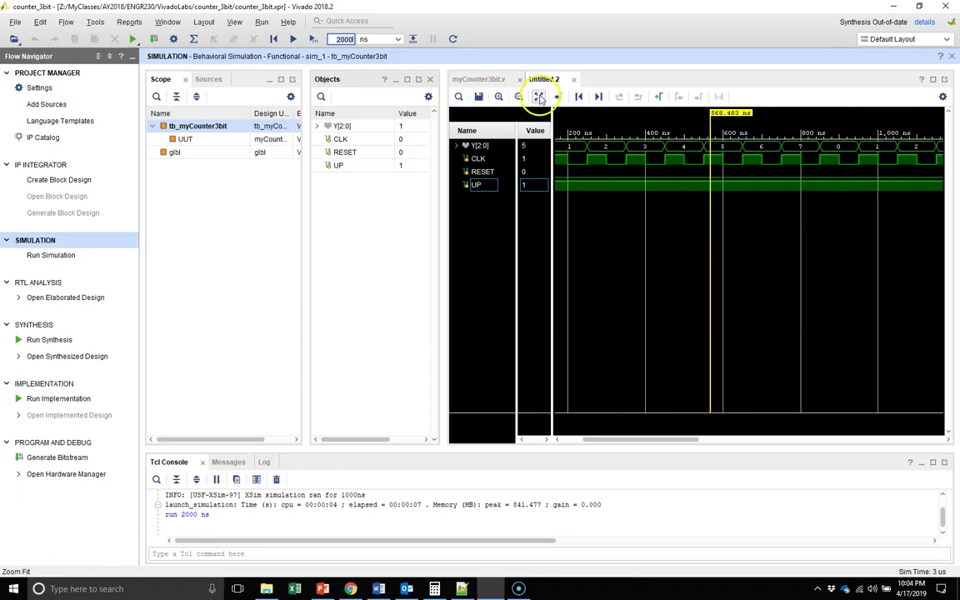
Fit the whole 3 µs run into the waveform view.
right_click(648, 245)
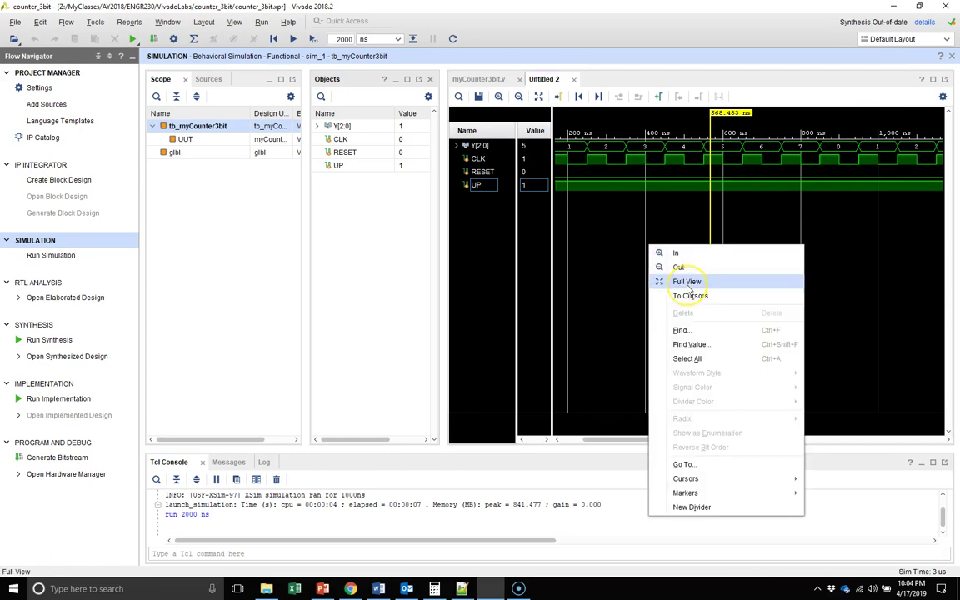
click(615, 266)
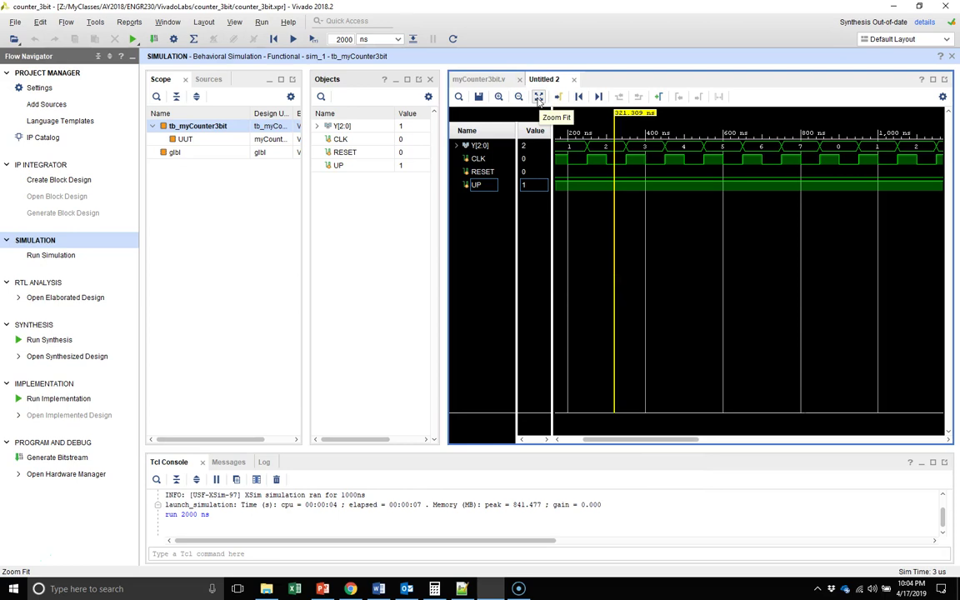
click(538, 97)
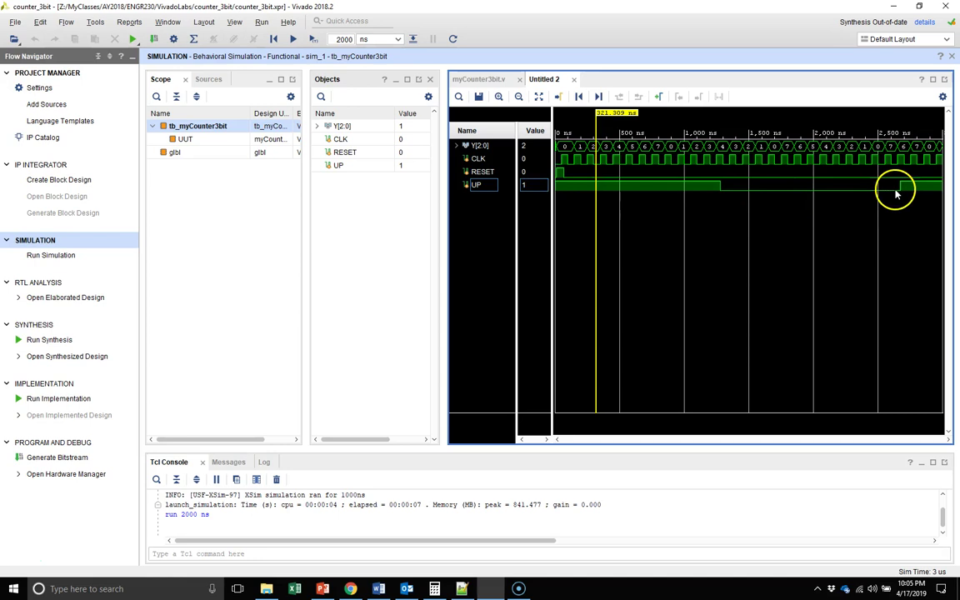
Read Y near 80, 212, 500, 790 and 1210 ns, and mark UP dropping near 1290 ns.
click(565, 149)
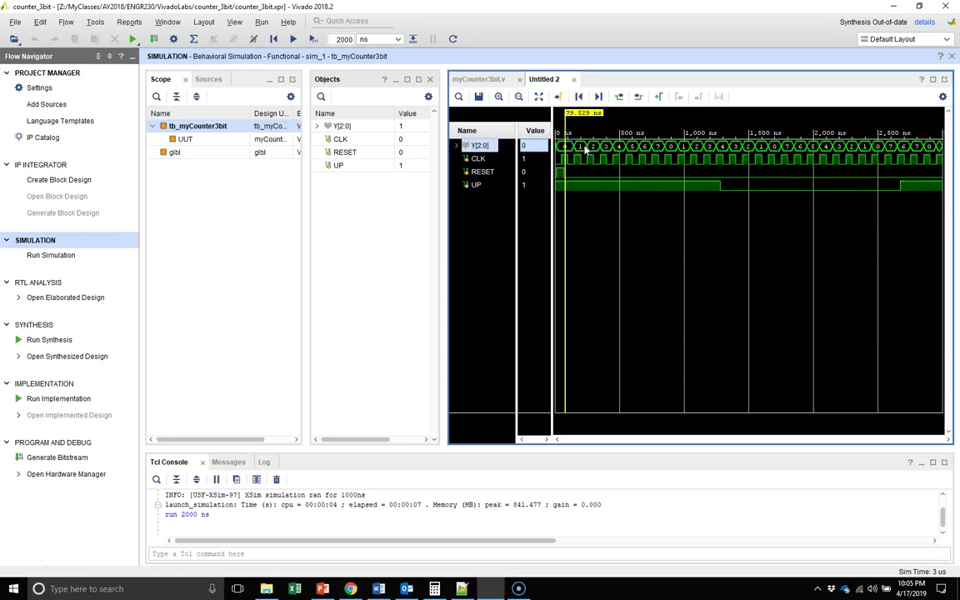
click(583, 150)
click(623, 151)
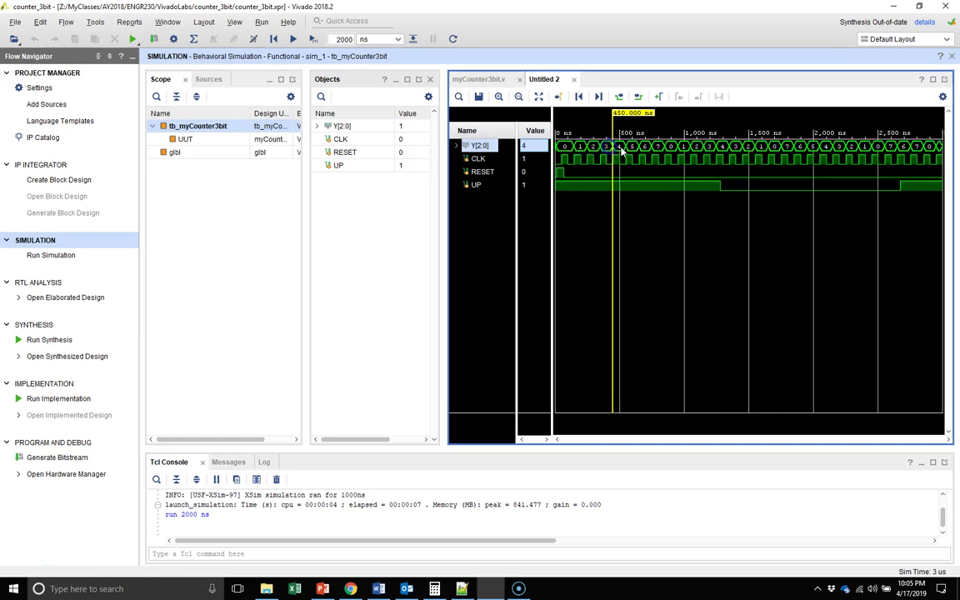
click(657, 150)
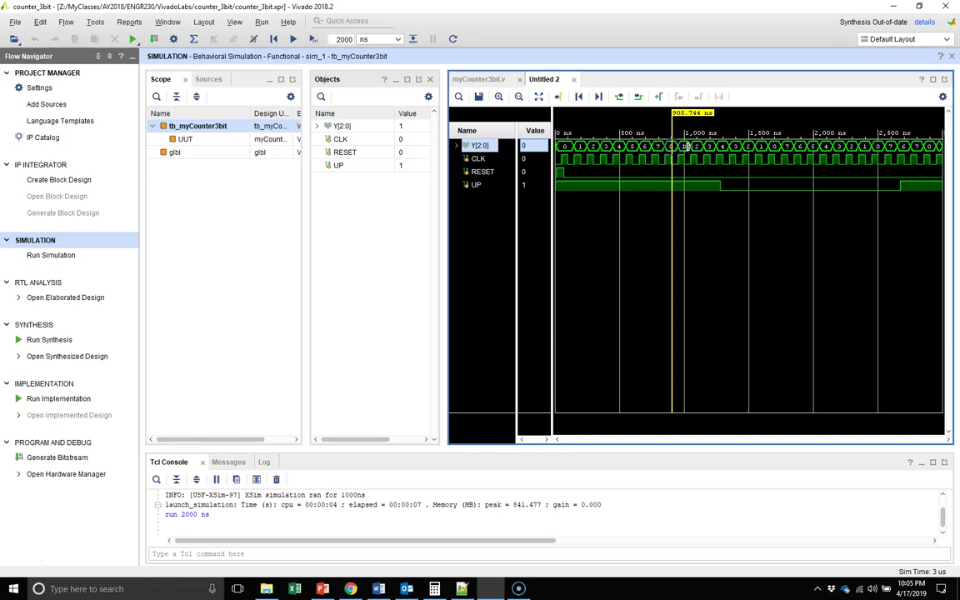
click(710, 152)
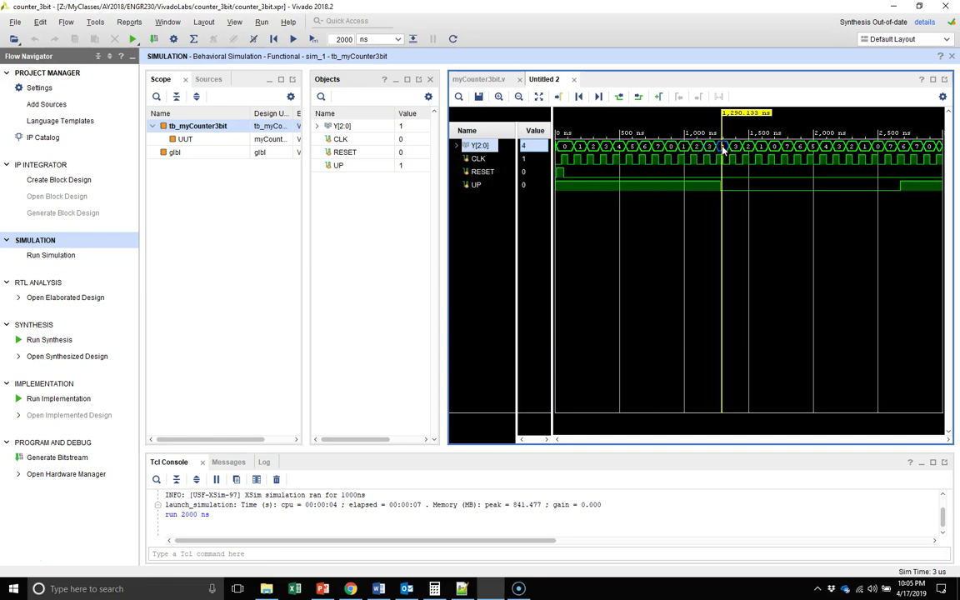
click(721, 214)
Zoom in near 1290 ns and mark UP's fall, with Y 4 at 1280 ns and 3 at 1350 ns.
click(497, 97)
click(496, 97)
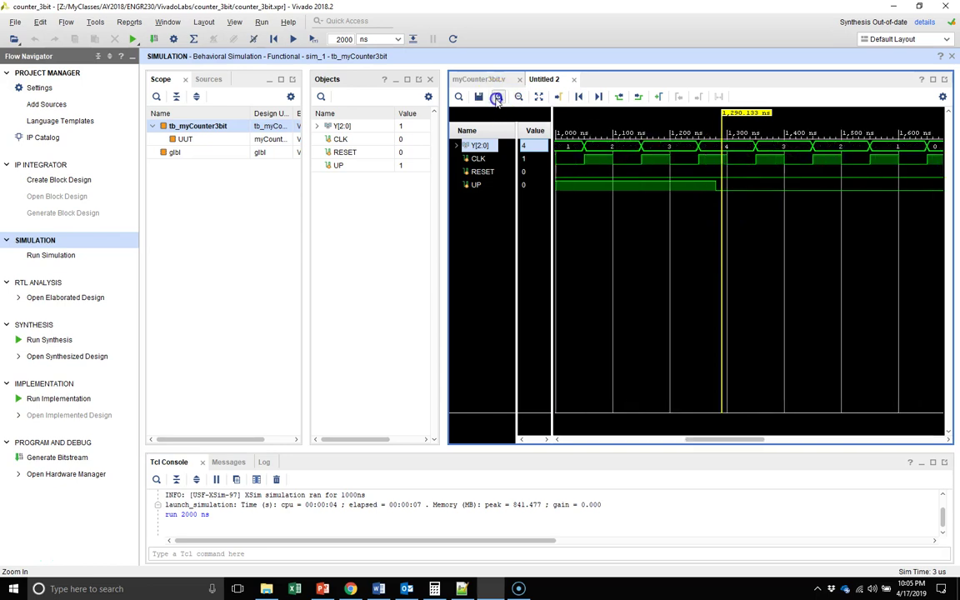
click(496, 97)
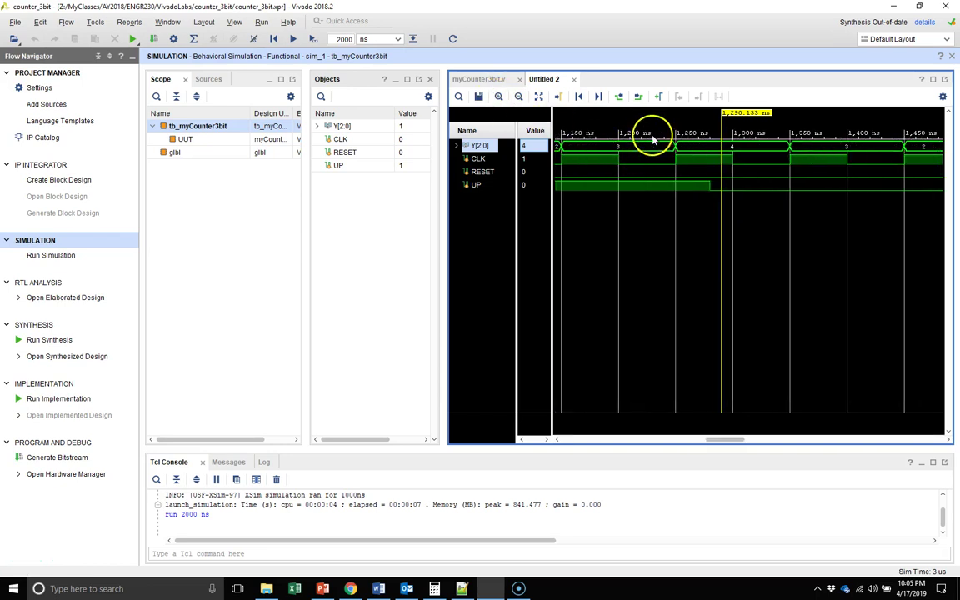
click(708, 190)
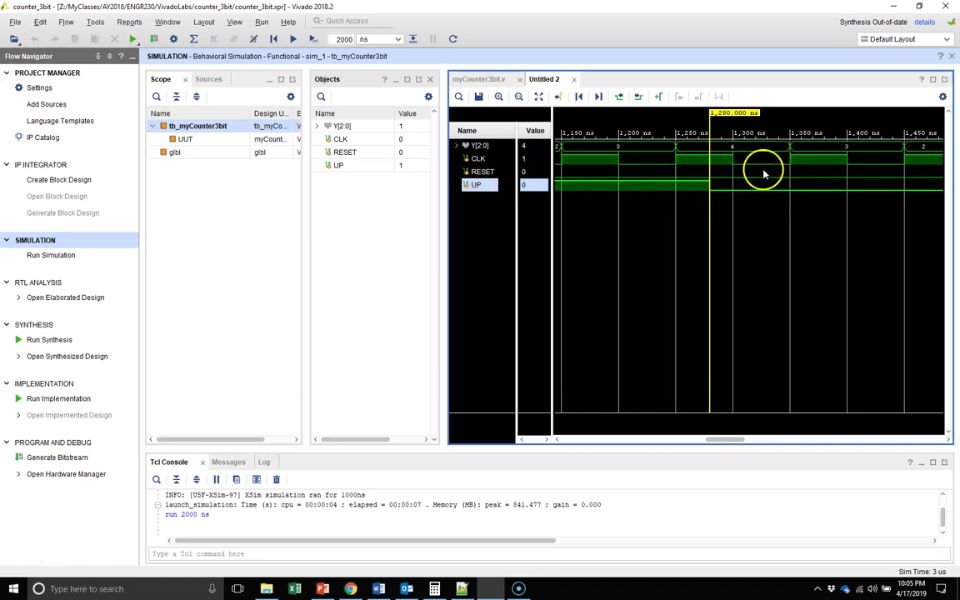
click(791, 162)
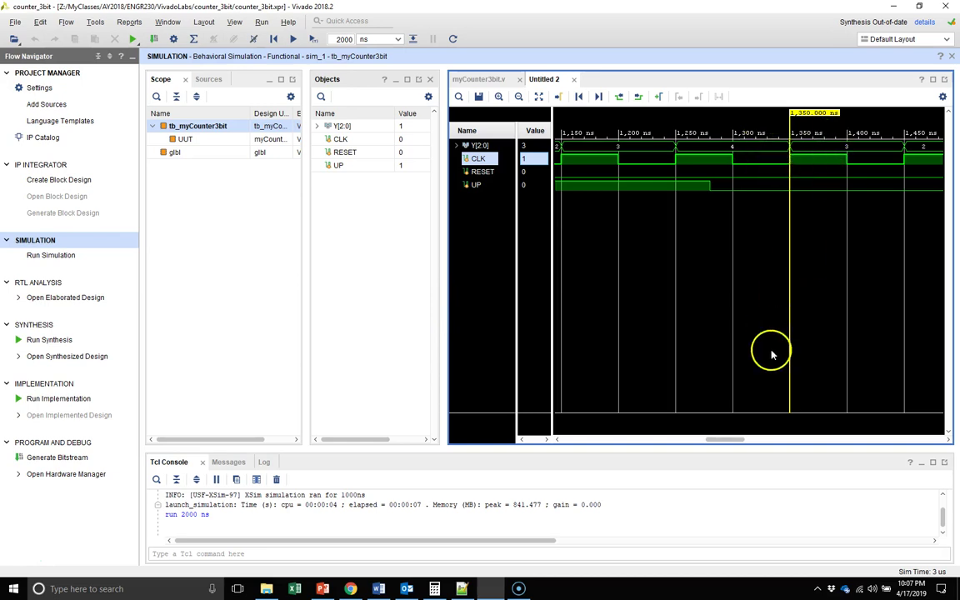
drag(727, 444, 734, 441)
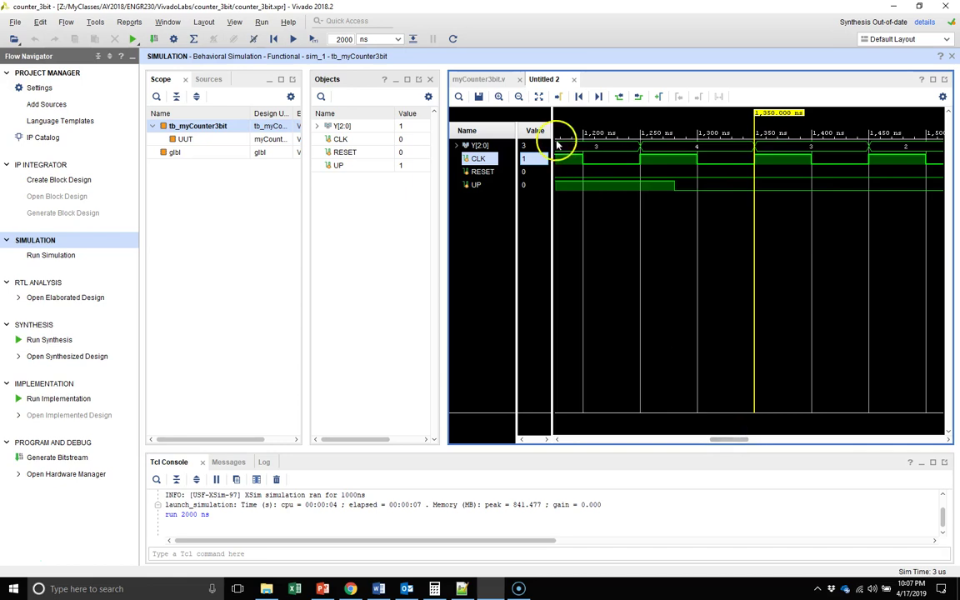
Fit the run in view and mark UP returning high and Y reaching 7 at 2,750 ns.
click(538, 97)
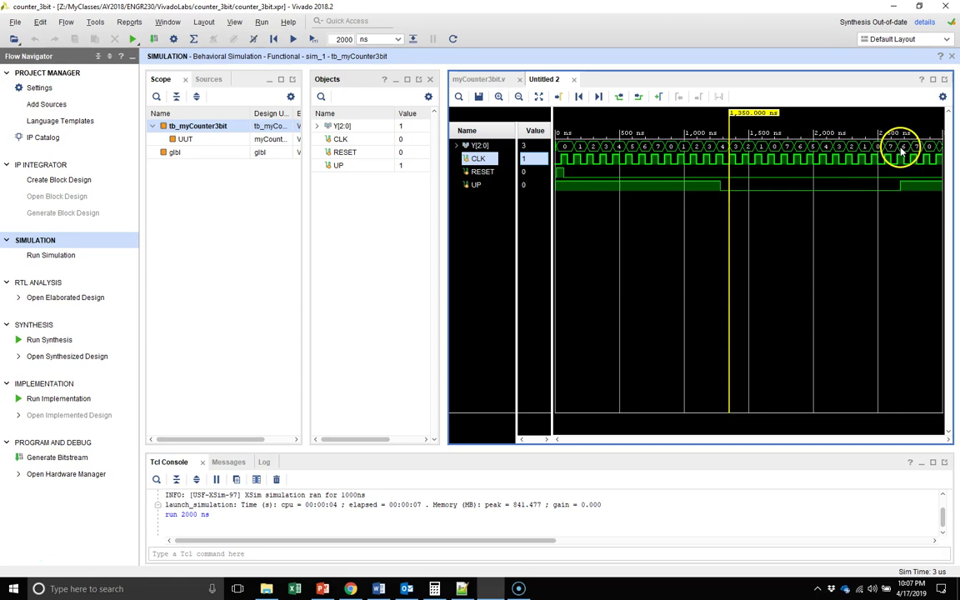
click(902, 188)
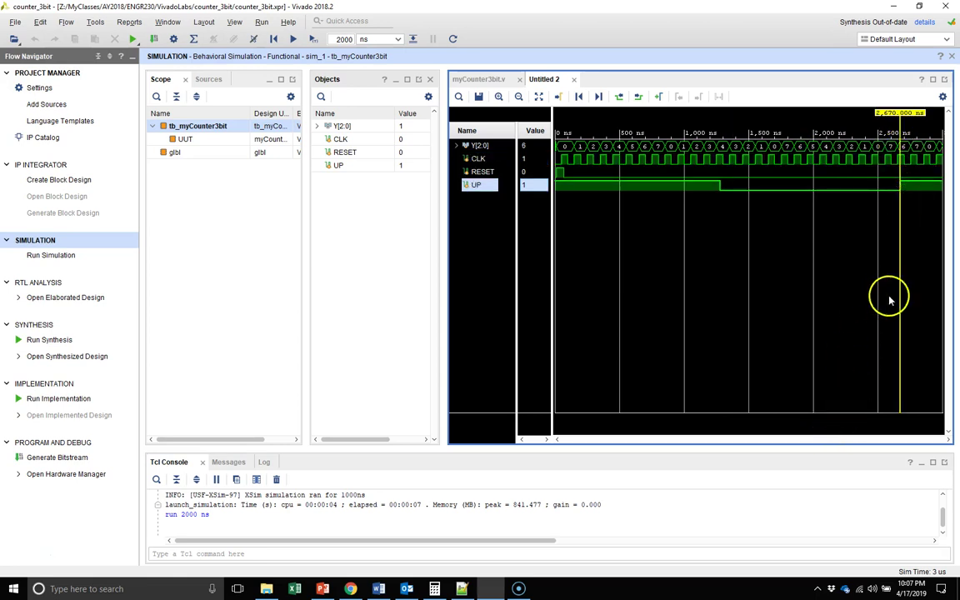
click(911, 163)
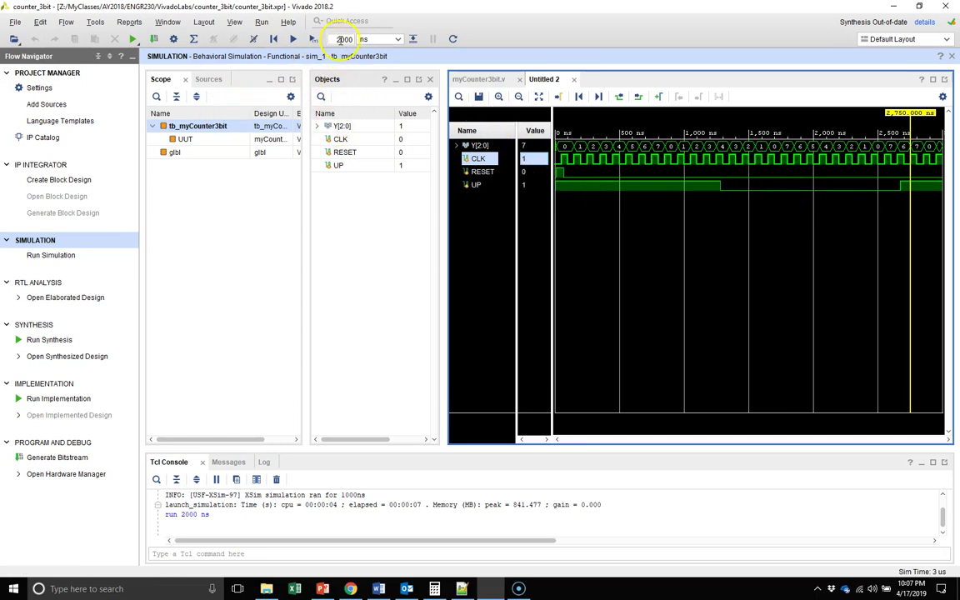
Run another 2000 ns to reach 5 µs and fit the full run in view.
click(340, 39)
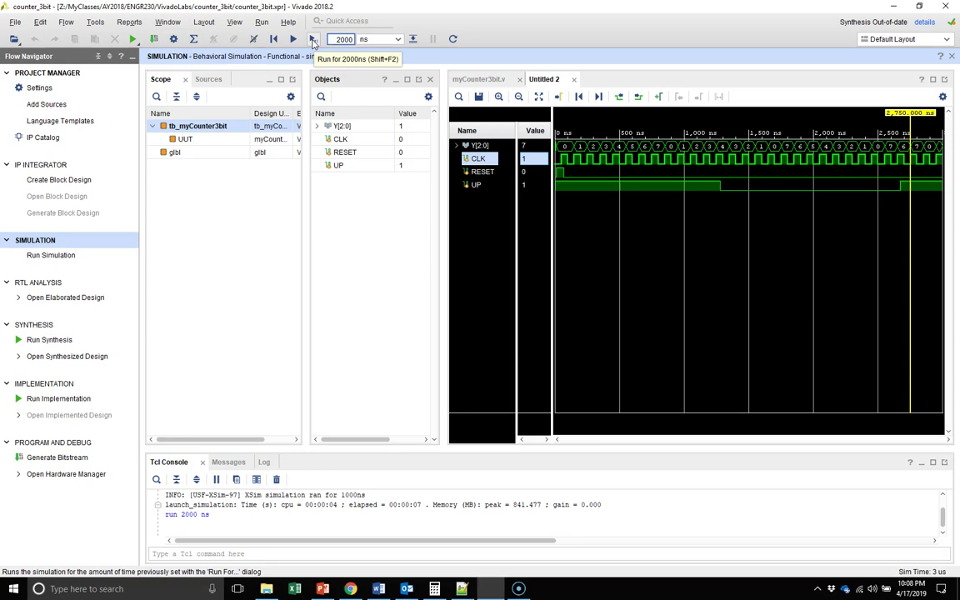
click(313, 40)
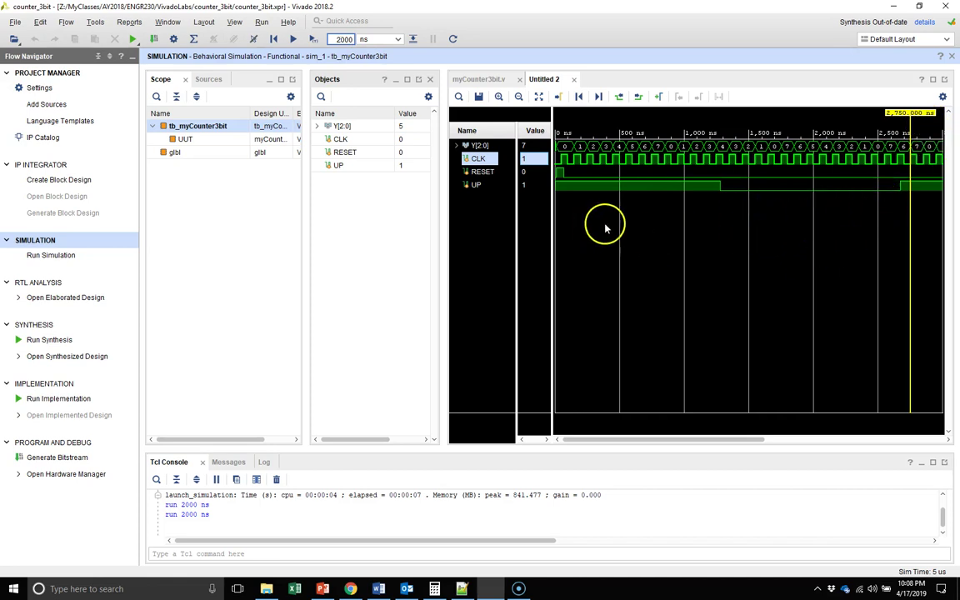
right_click(717, 224)
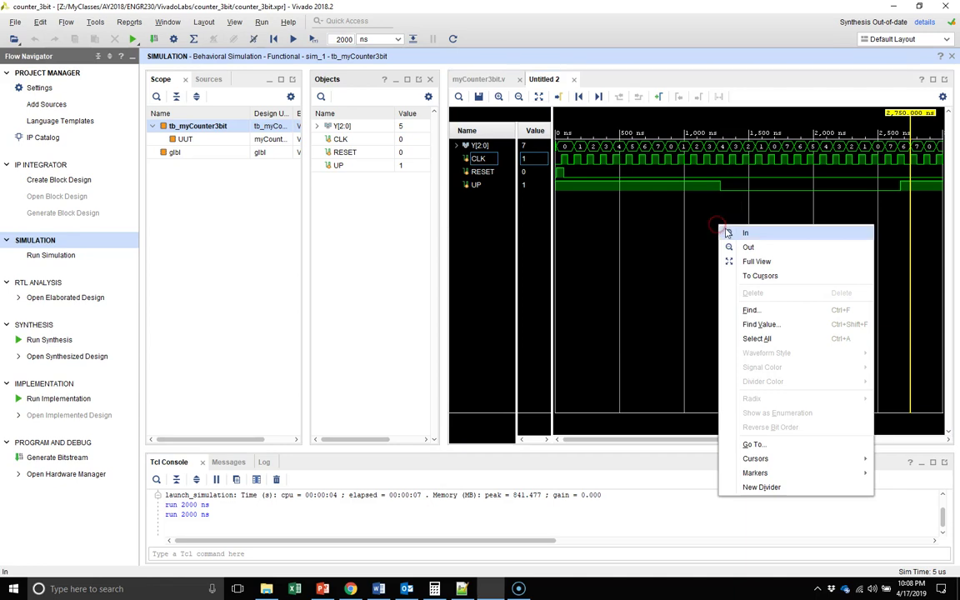
click(760, 261)
Move the marker to 3.85 µs, where Y reads 2, and zoom in around it.
click(805, 185)
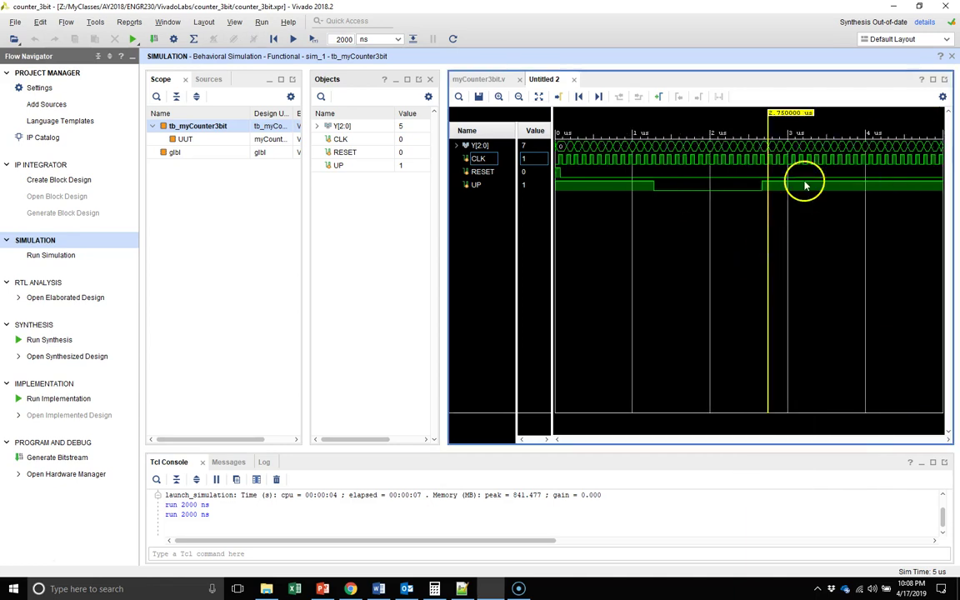
drag(805, 185, 852, 148)
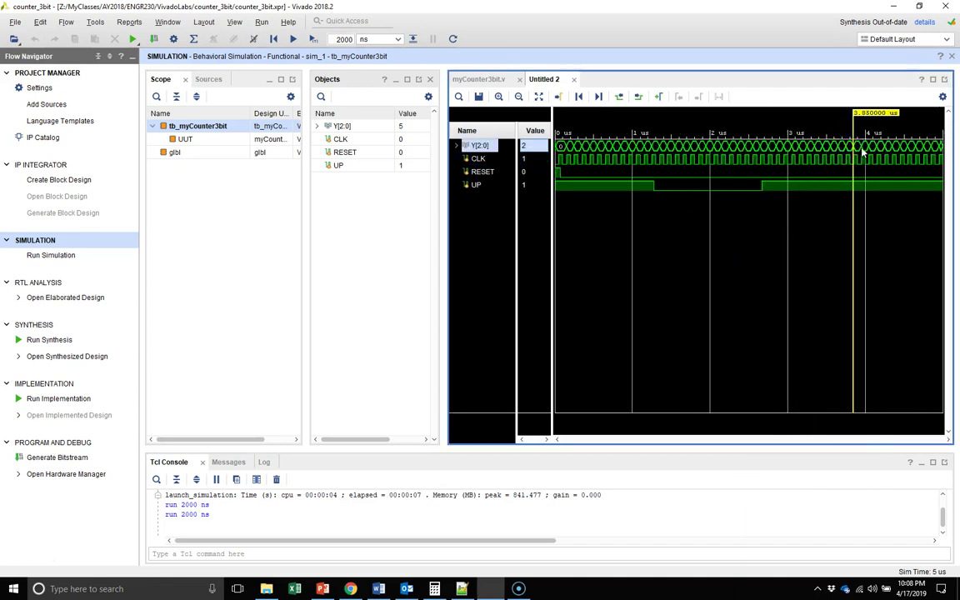
click(859, 148)
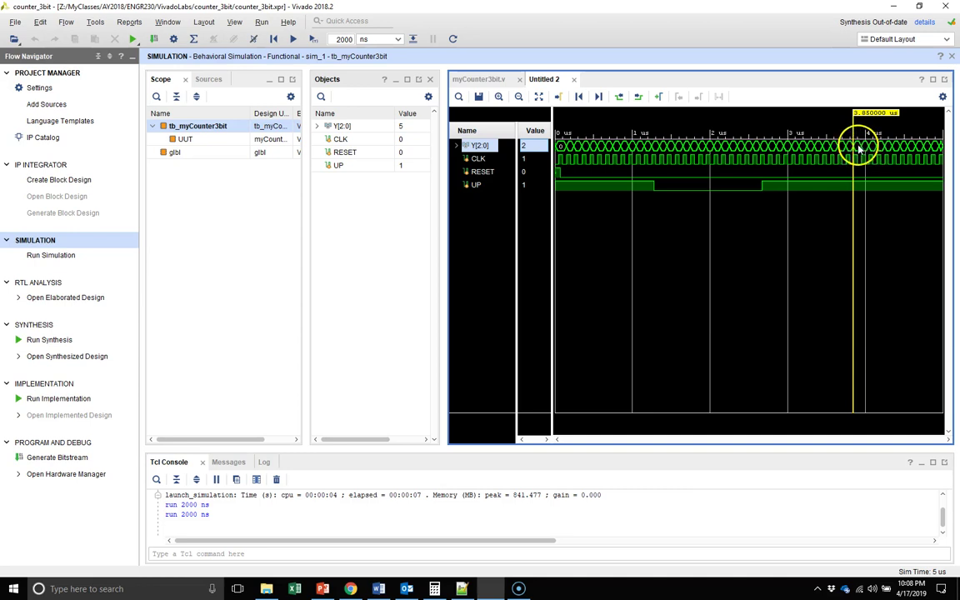
click(498, 96)
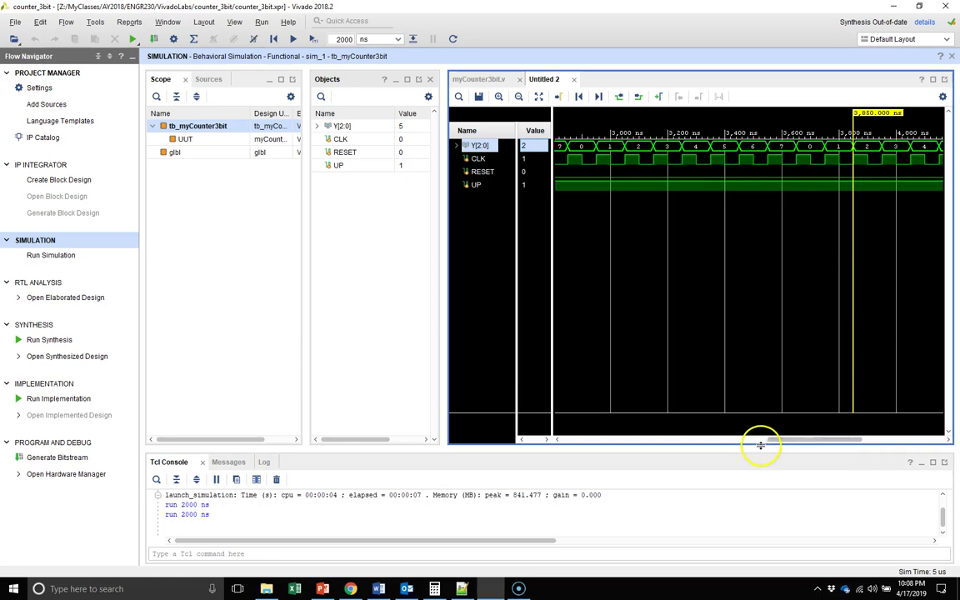
mouse_move(779, 439)
mouse_down()
mouse_move(833, 439)
mouse_move(567, 444)
mouse_up()
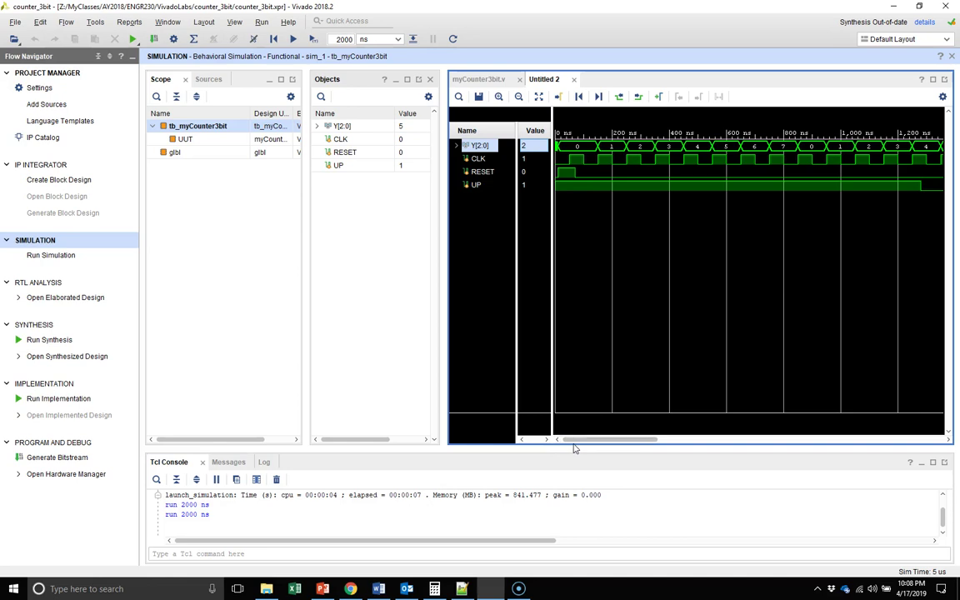
Relaunch the simulation so it restarts from time zero.
click(722, 342)
click(740, 366)
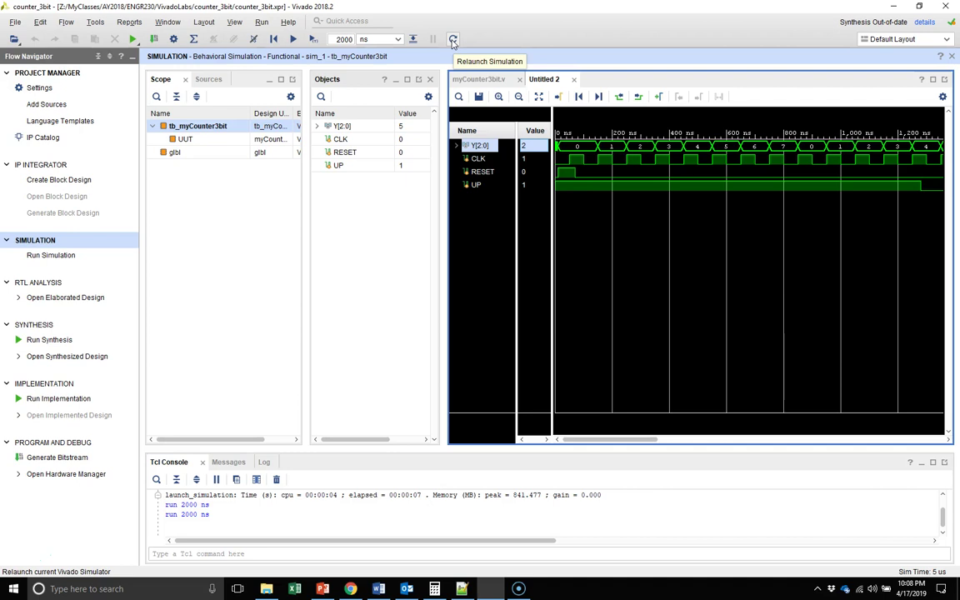
click(343, 39)
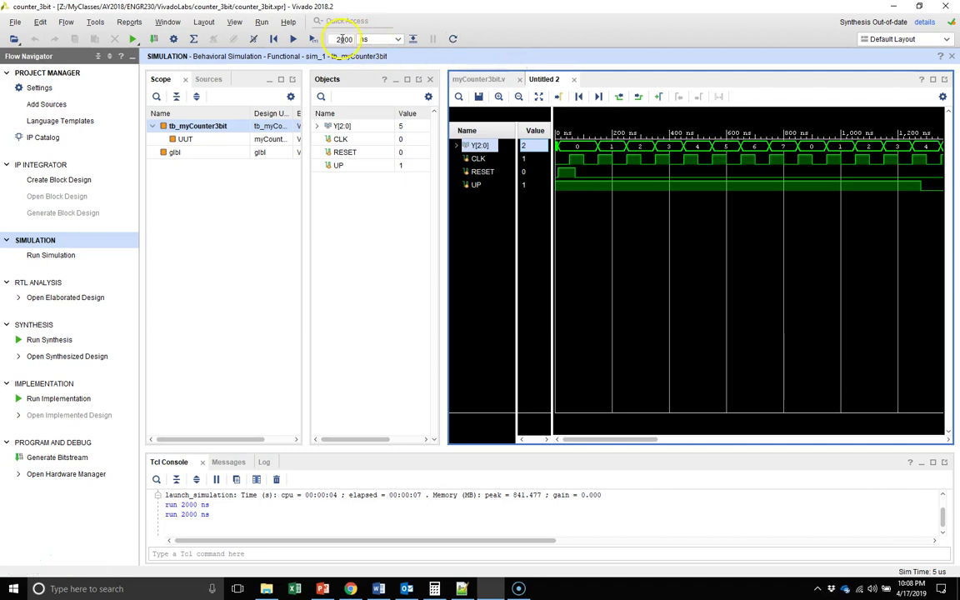
click(453, 38)
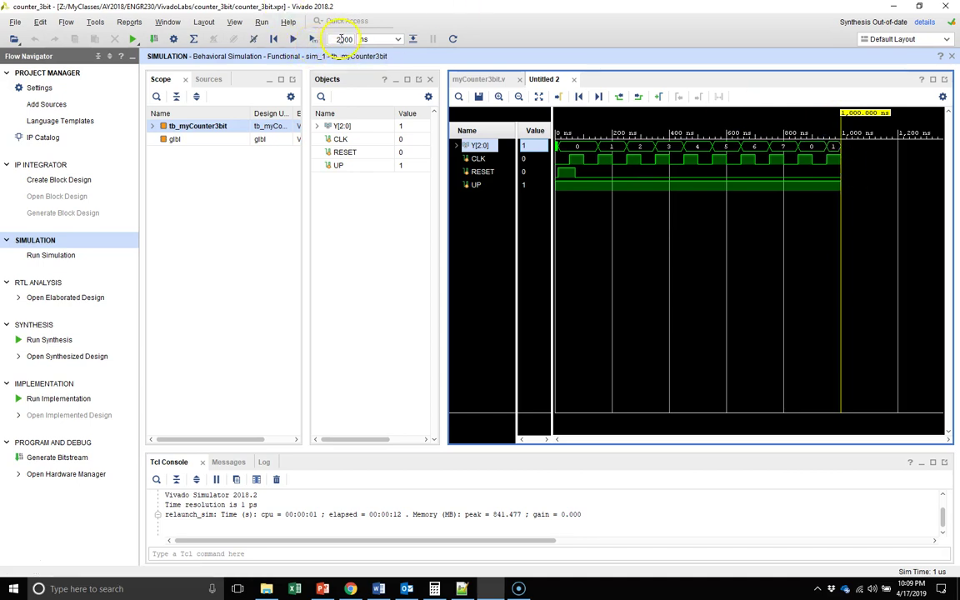
Run 2500 ns further, then fit the full 0–3.5 us waveform and check CLK and UP.
double_click(343, 39)
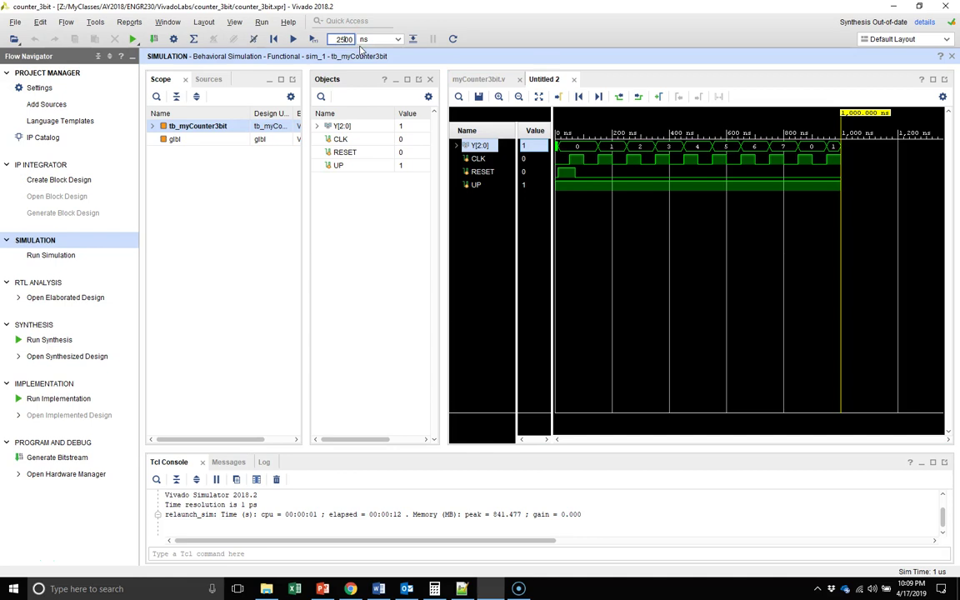
click(316, 39)
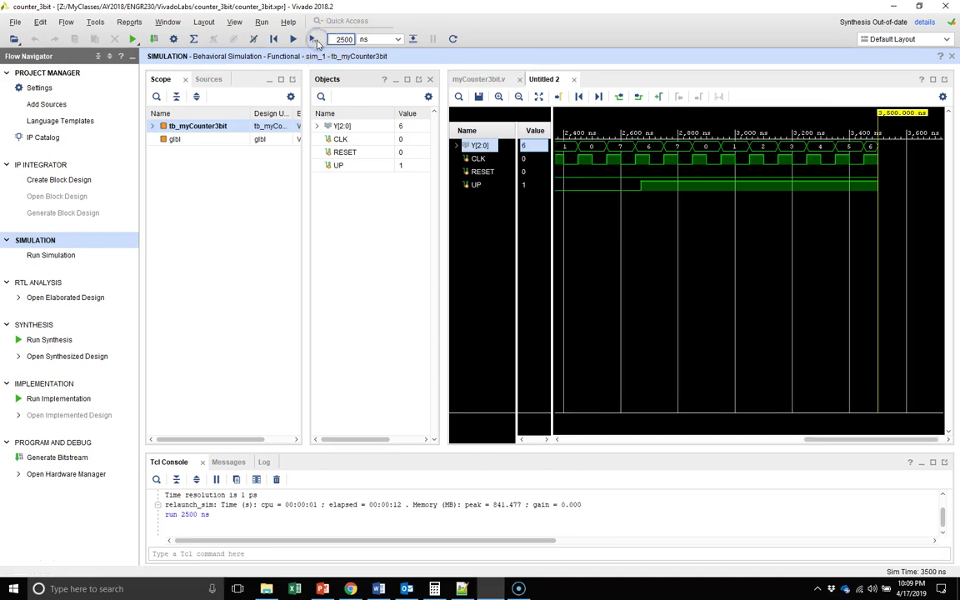
right_click(729, 241)
click(761, 279)
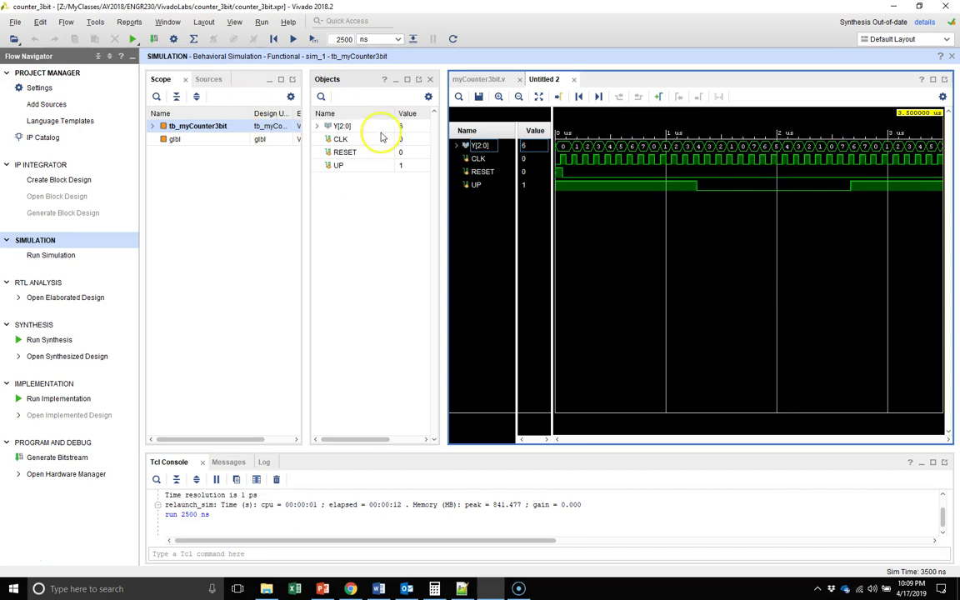
click(349, 139)
click(345, 154)
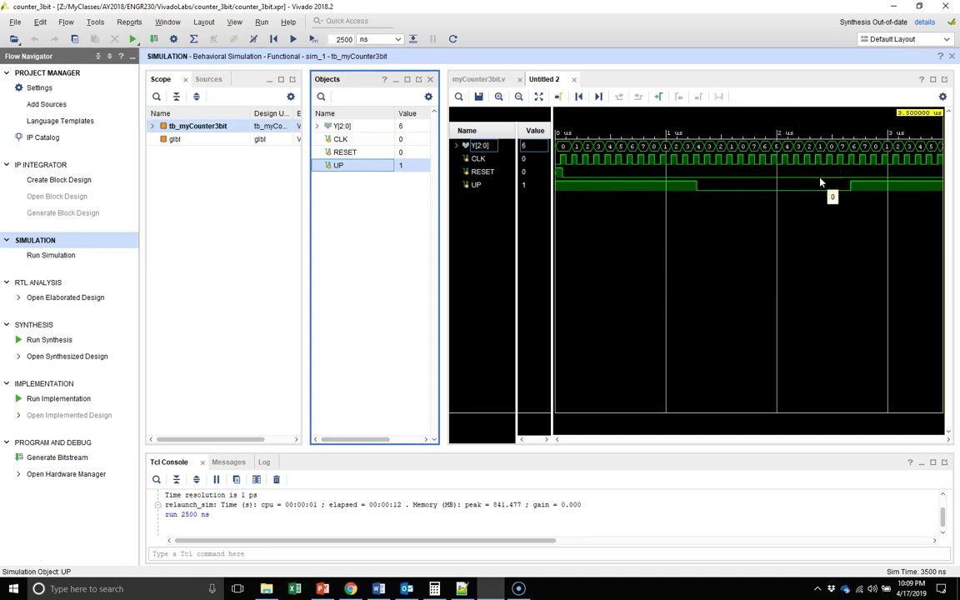
In Notepad++, open myCounter3bit.v and highlight every use of state S0.
mouse_move(462, 589)
click(435, 540)
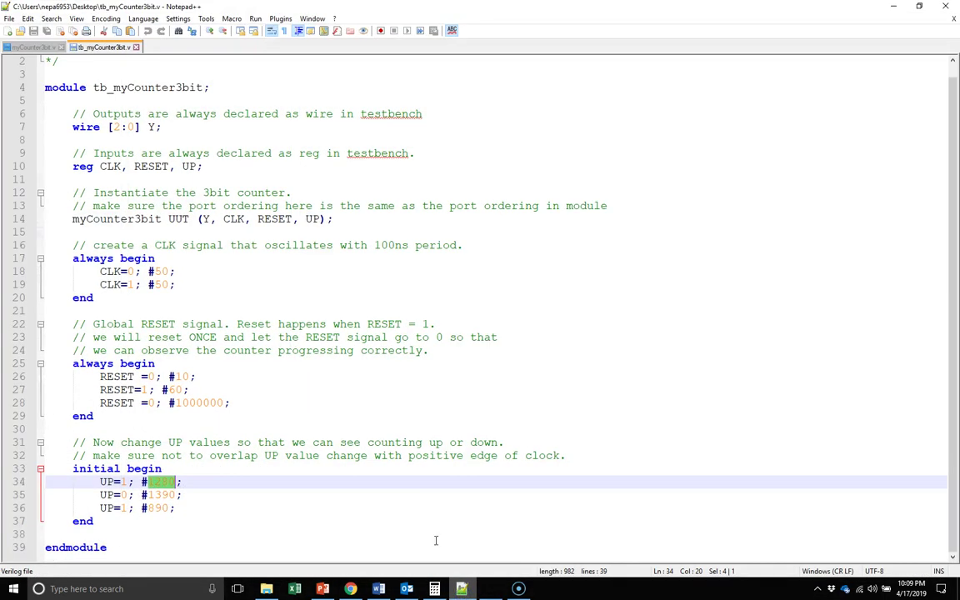
click(33, 46)
scroll(249, 270, down, 6)
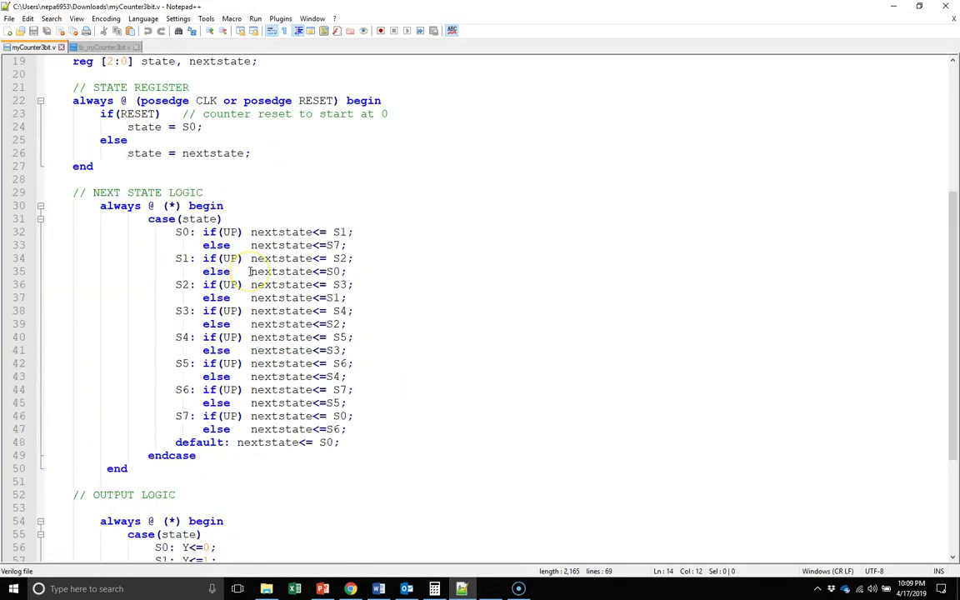
scroll(249, 270, down, 4)
double_click(160, 376)
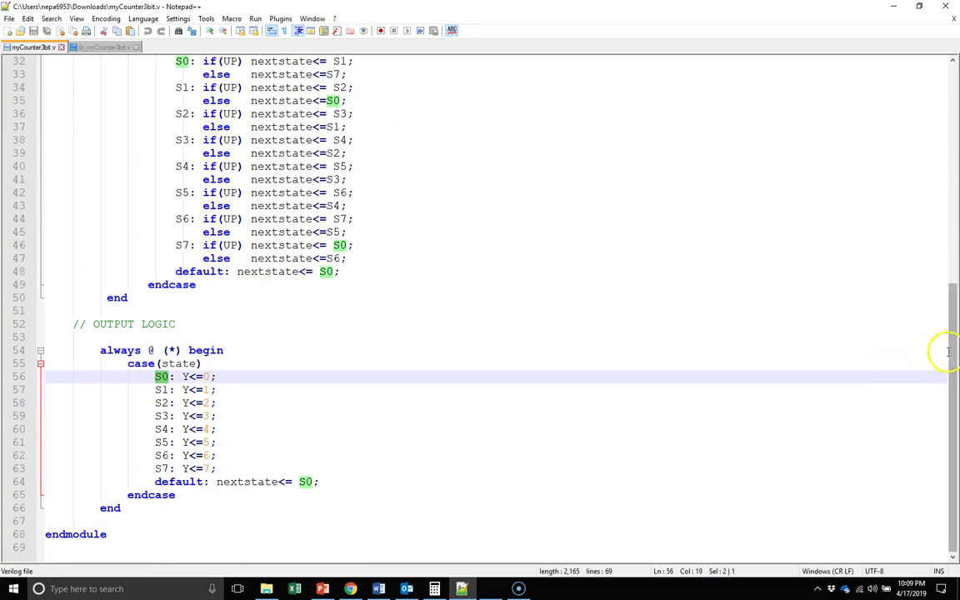
Check S0's encoded value and its output value, then minimise Notepad++.
drag(947, 349, 940, 138)
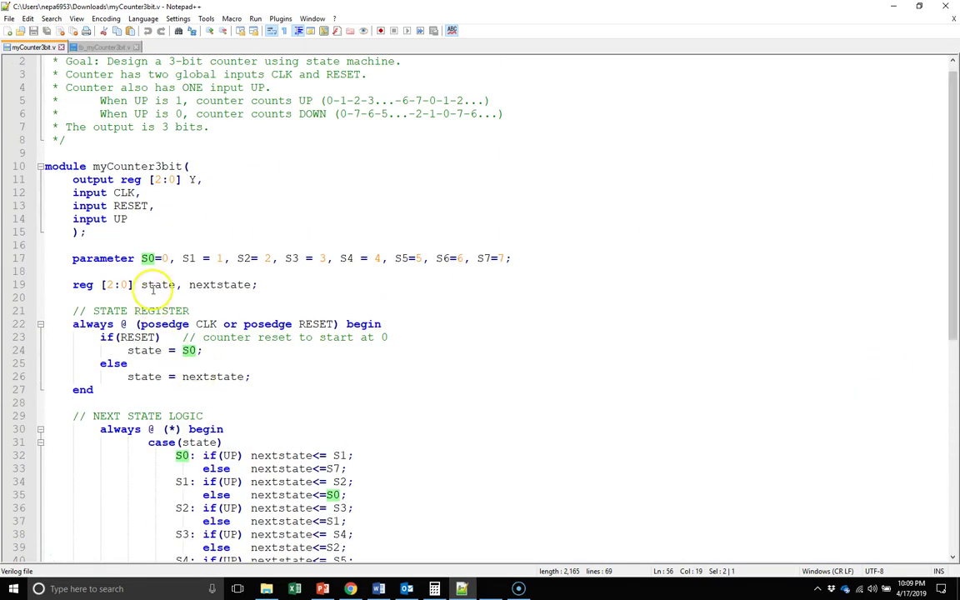
double_click(164, 258)
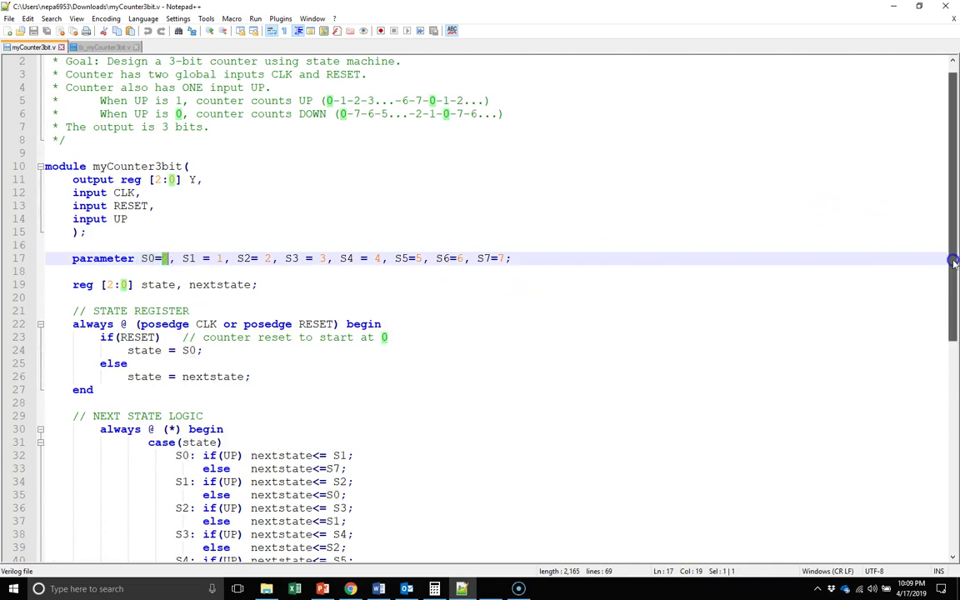
drag(954, 261, 932, 454)
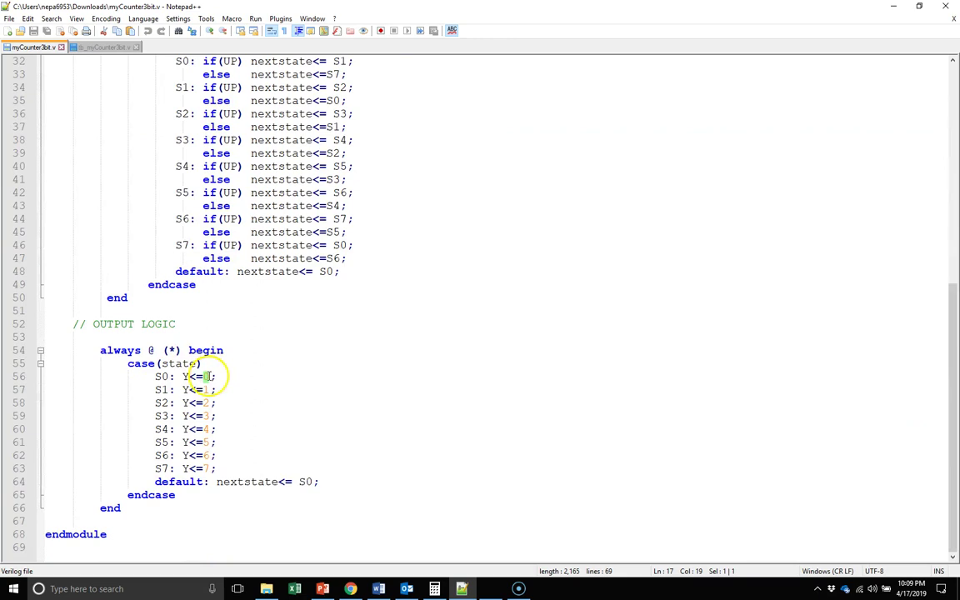
double_click(206, 377)
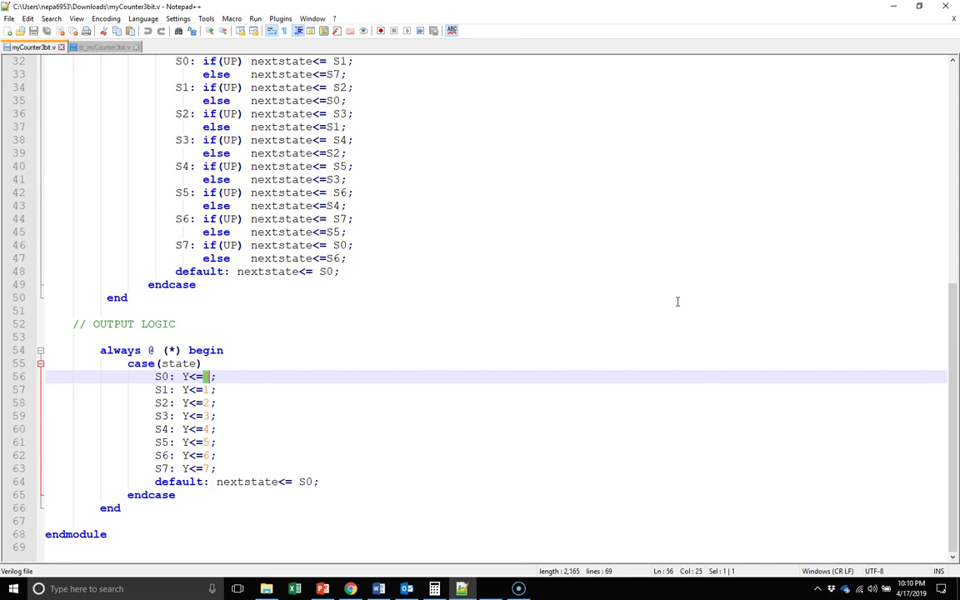
click(892, 6)
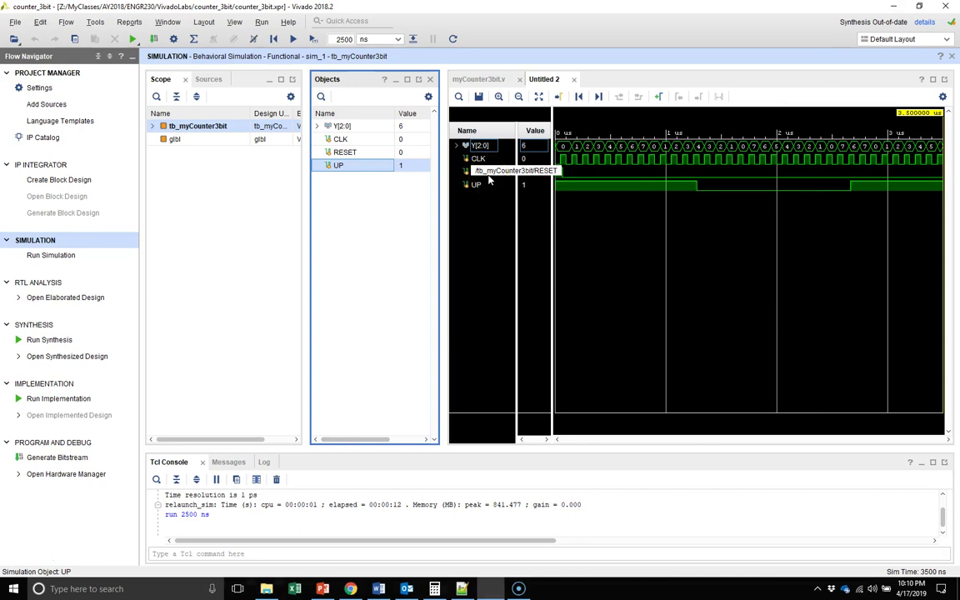
Expand tb_myCounter3bit in the Scope panel to reveal UUT, then bring up Notepad++.
click(495, 238)
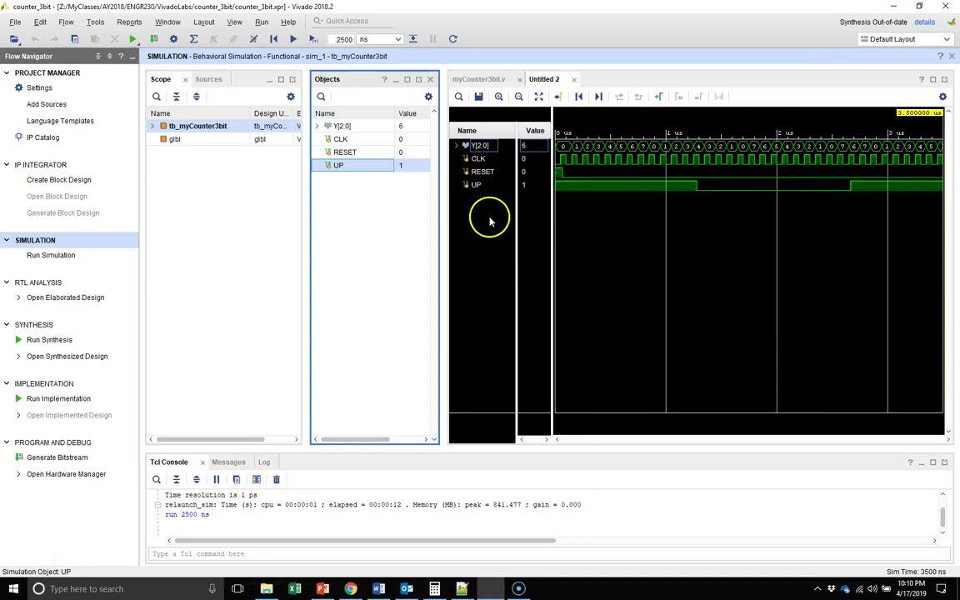
click(487, 209)
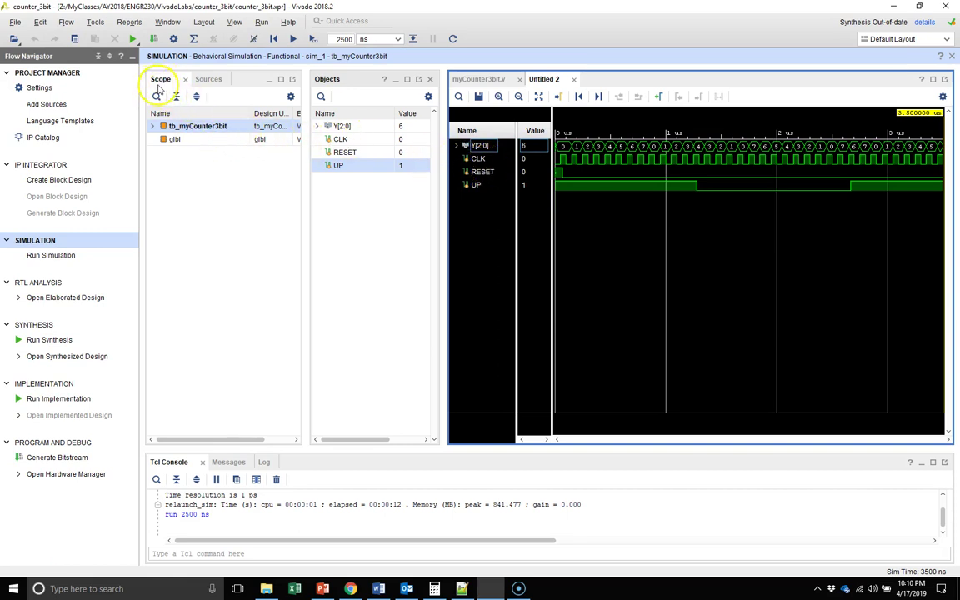
click(152, 127)
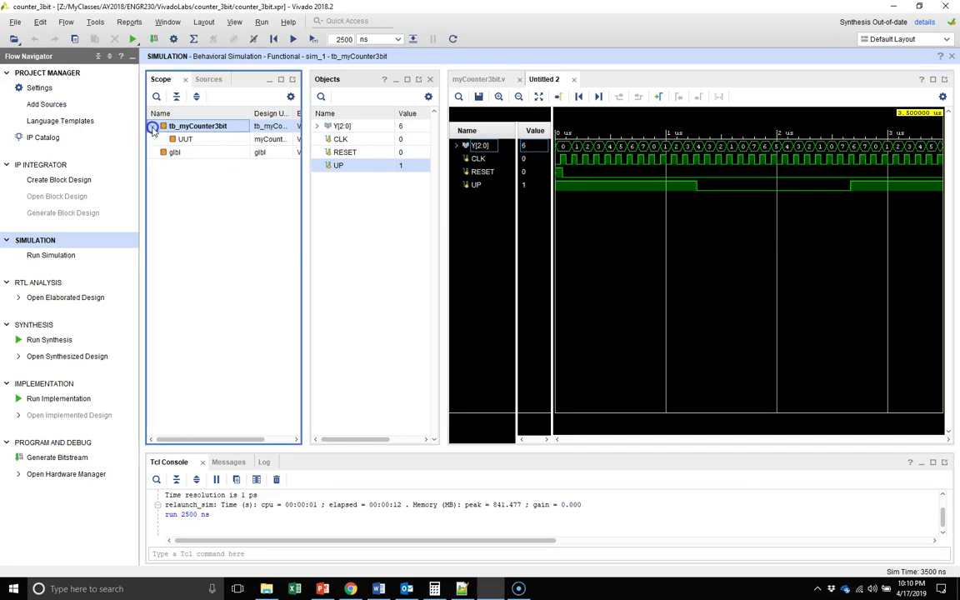
click(154, 127)
click(152, 127)
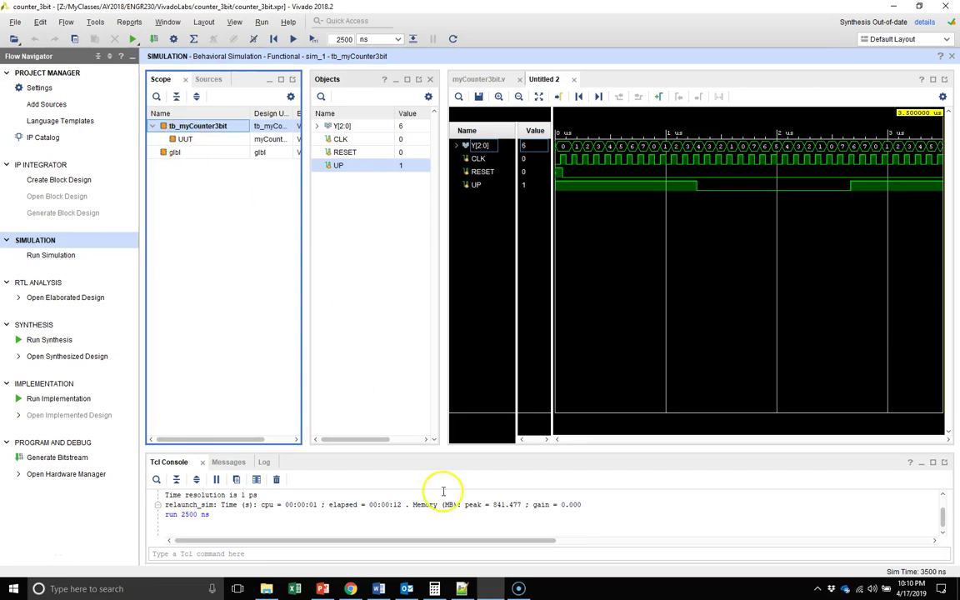
click(463, 589)
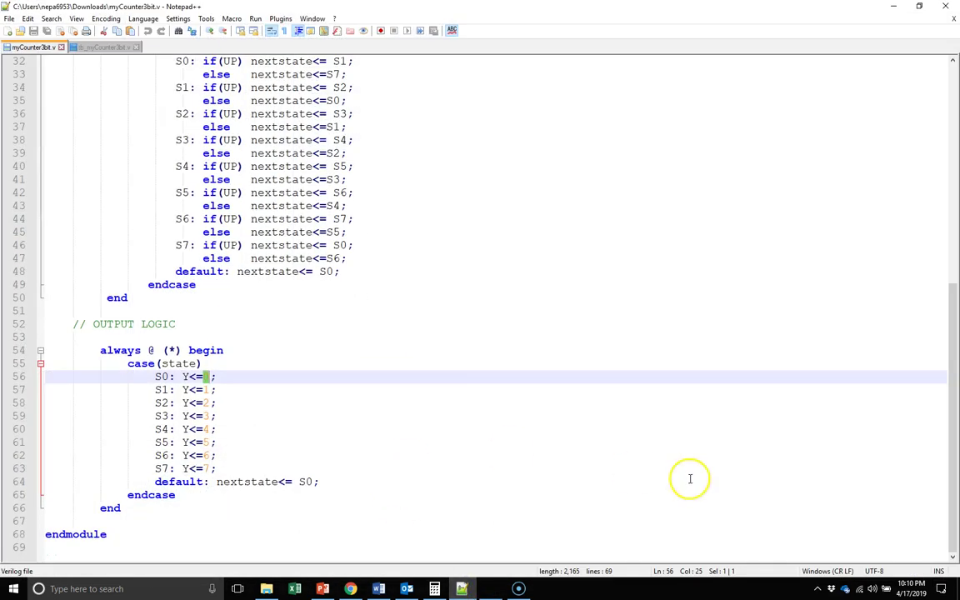
Confirm in tb_myCounter3bit.v that the UUT instance is a myCounter3bit module.
click(100, 47)
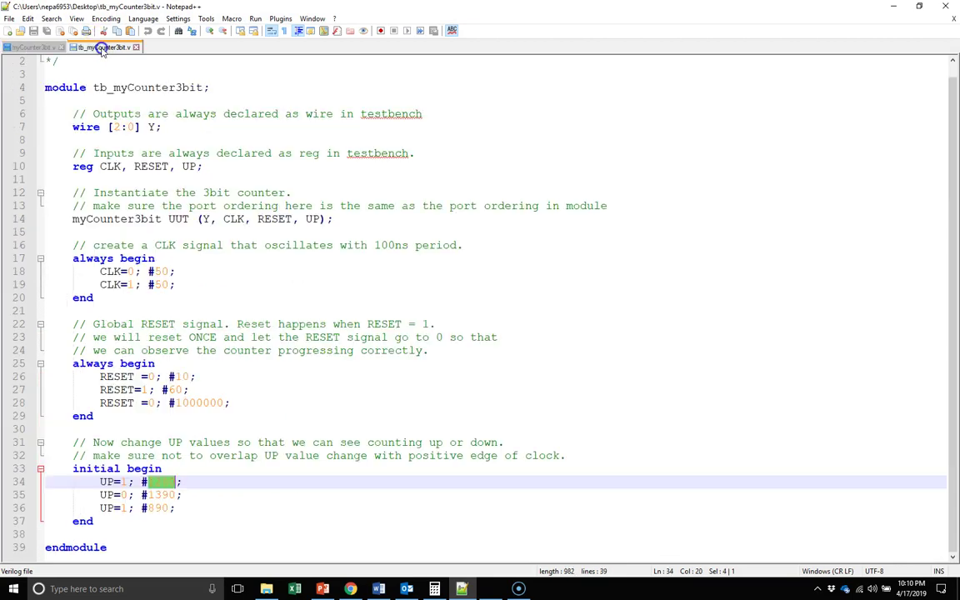
double_click(178, 219)
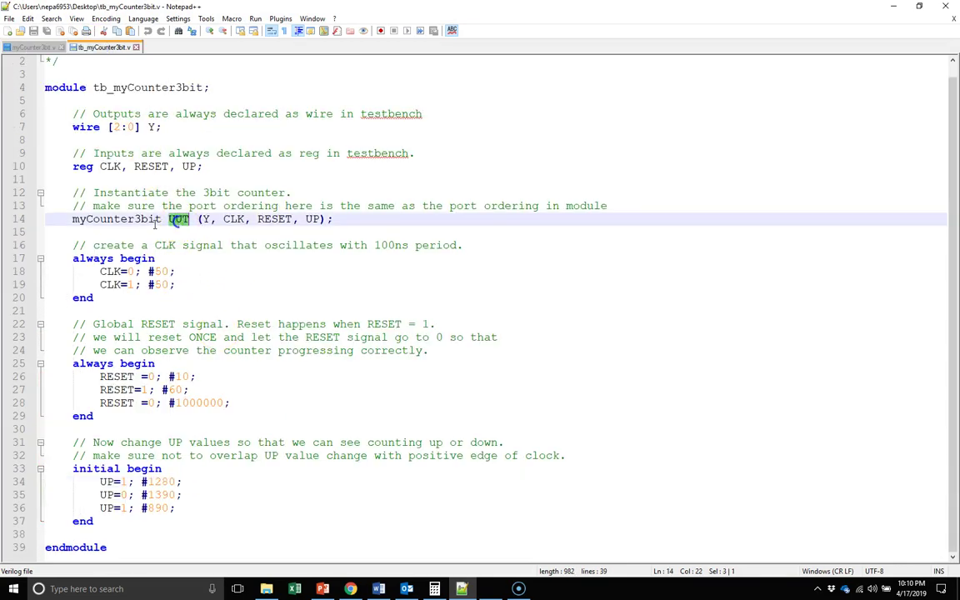
drag(73, 219, 159, 220)
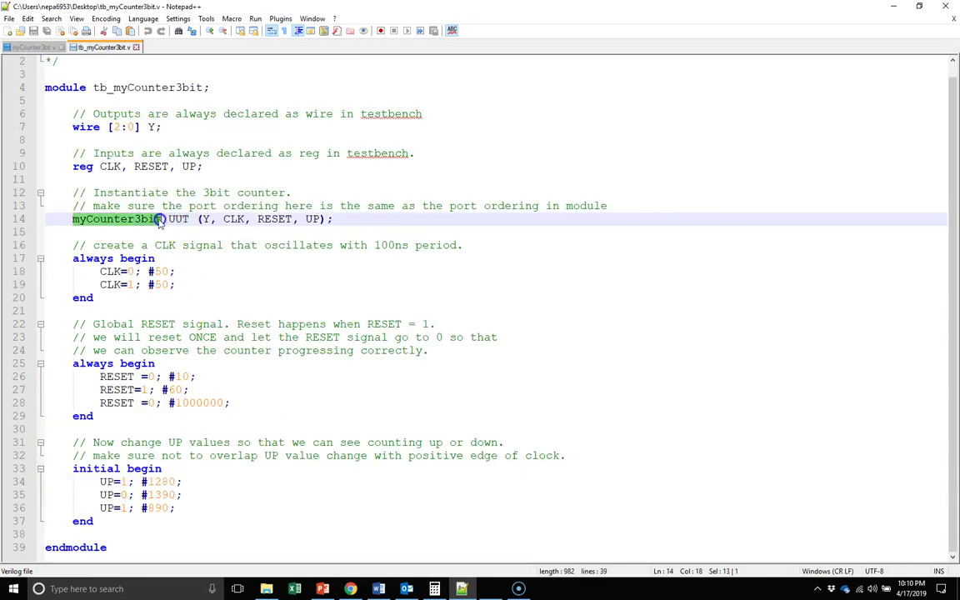
Review the state and nextstate register declaration in myCounter3bit.v, then minimise Notepad++.
click(32, 46)
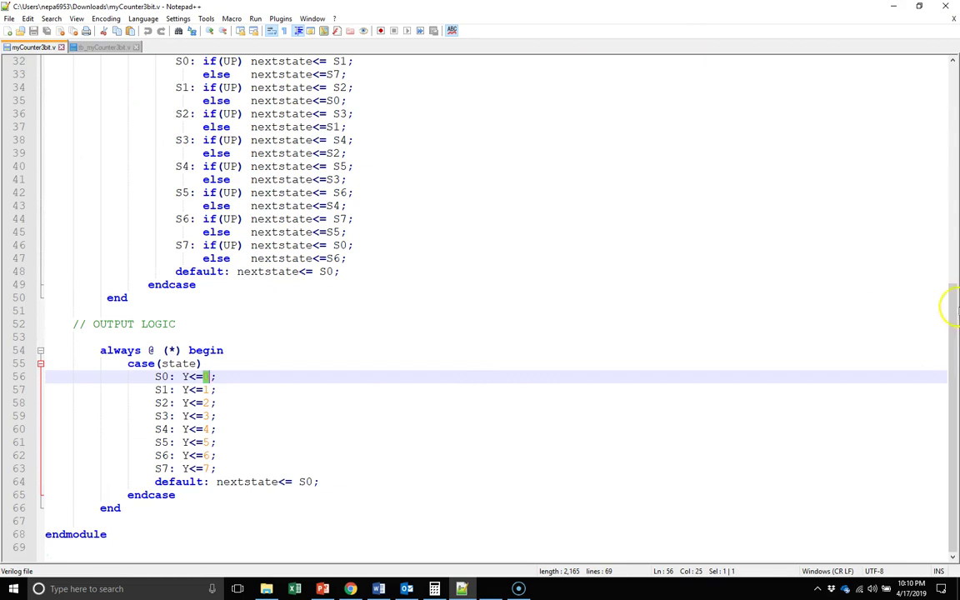
drag(952, 310, 952, 88)
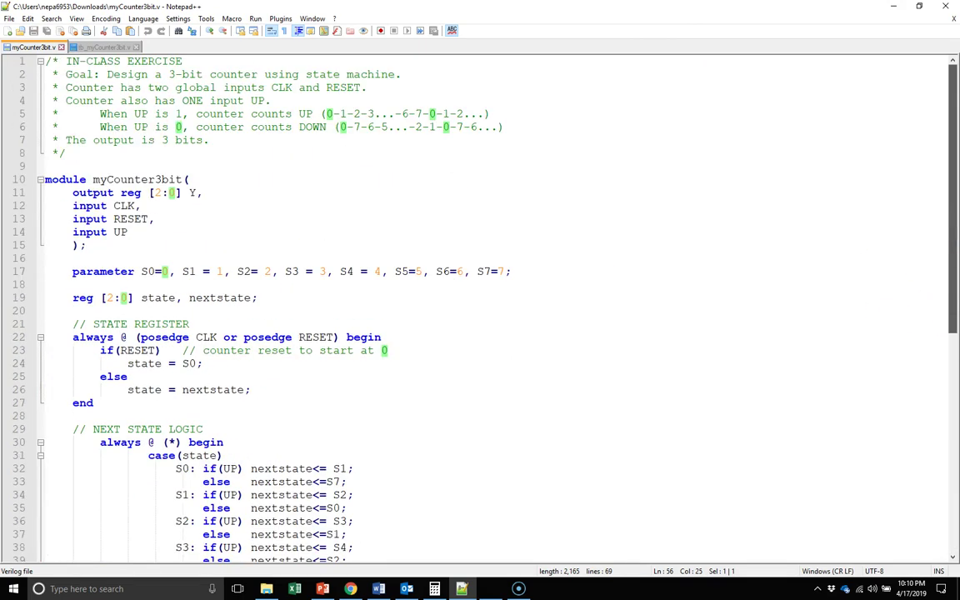
drag(71, 298, 254, 298)
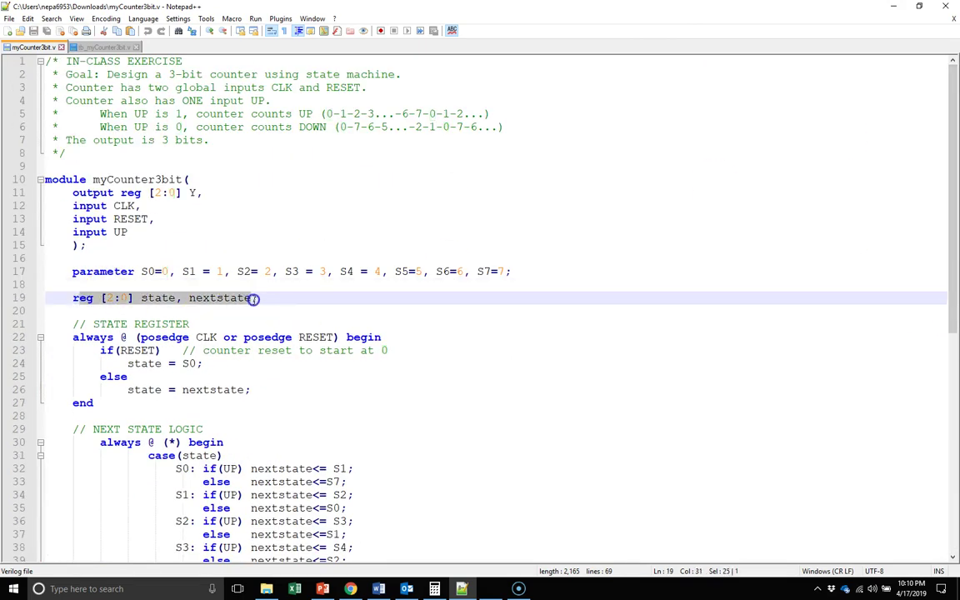
click(893, 6)
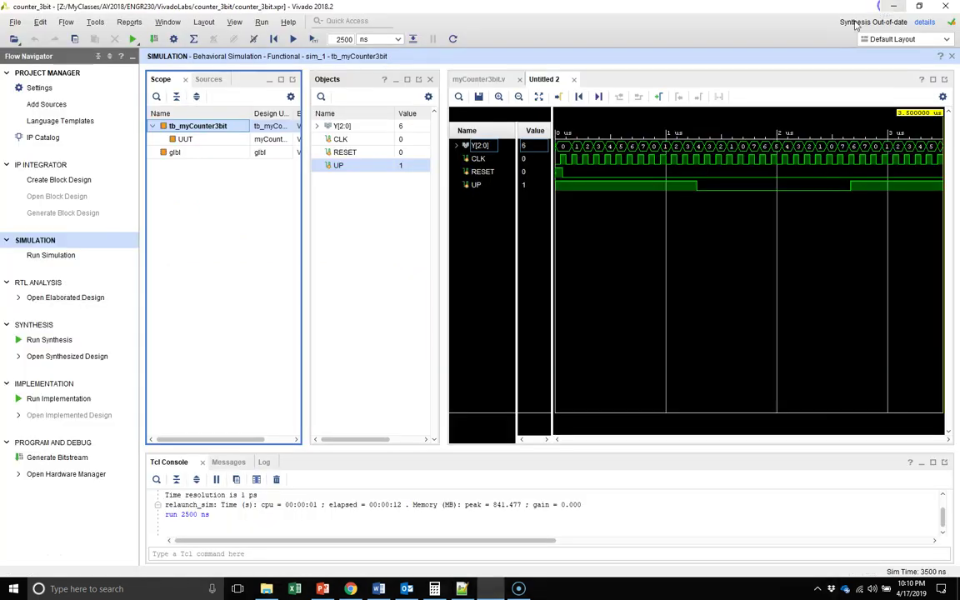
Select the UUT scope and browse its state[2:0] and nextstate[2:0] signals.
click(184, 140)
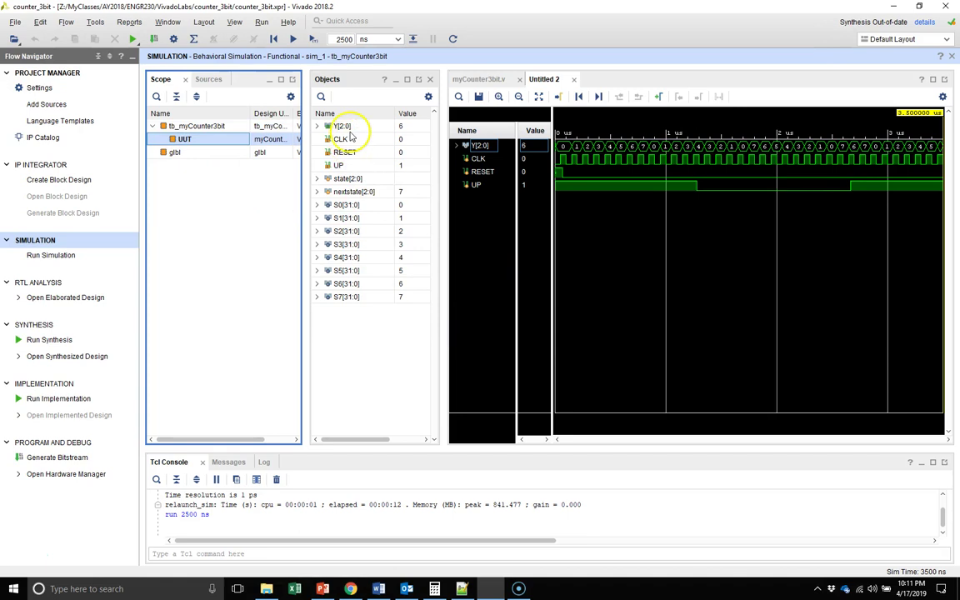
click(352, 179)
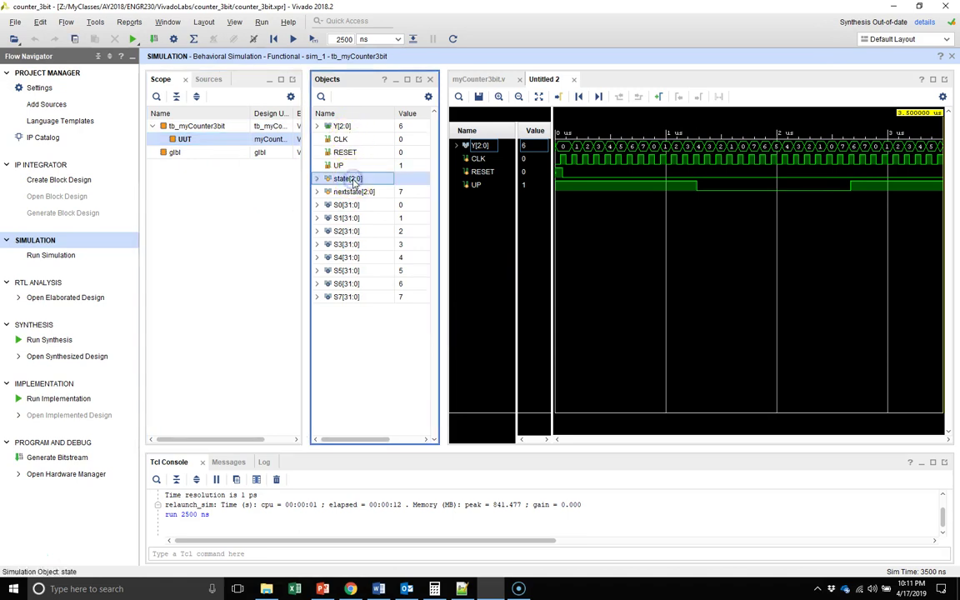
click(352, 192)
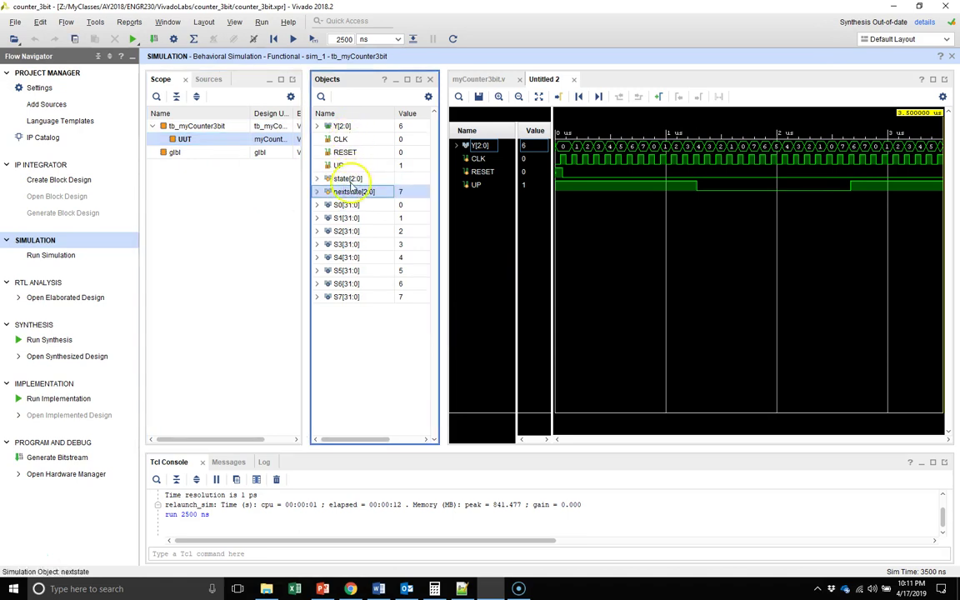
click(350, 180)
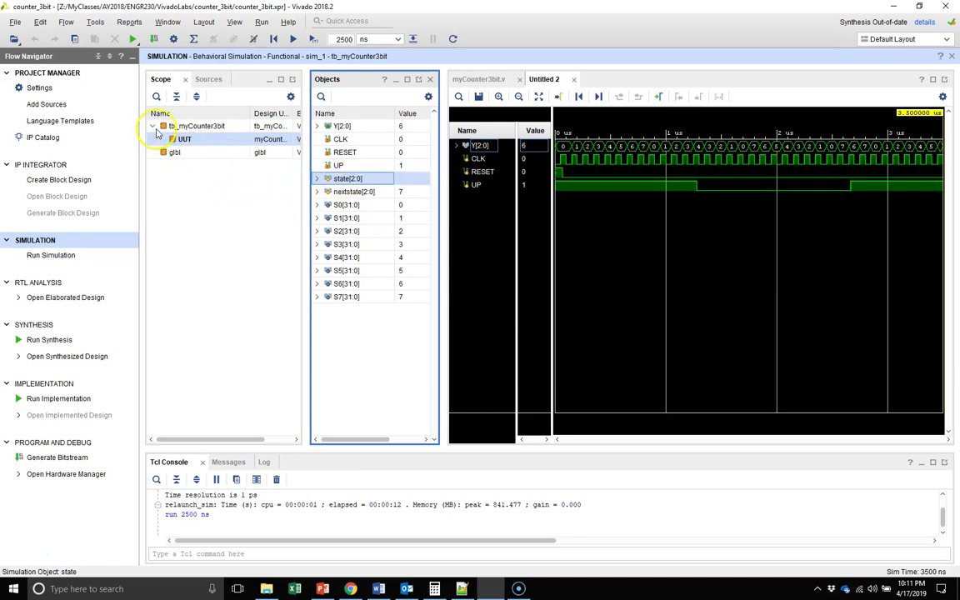
click(153, 128)
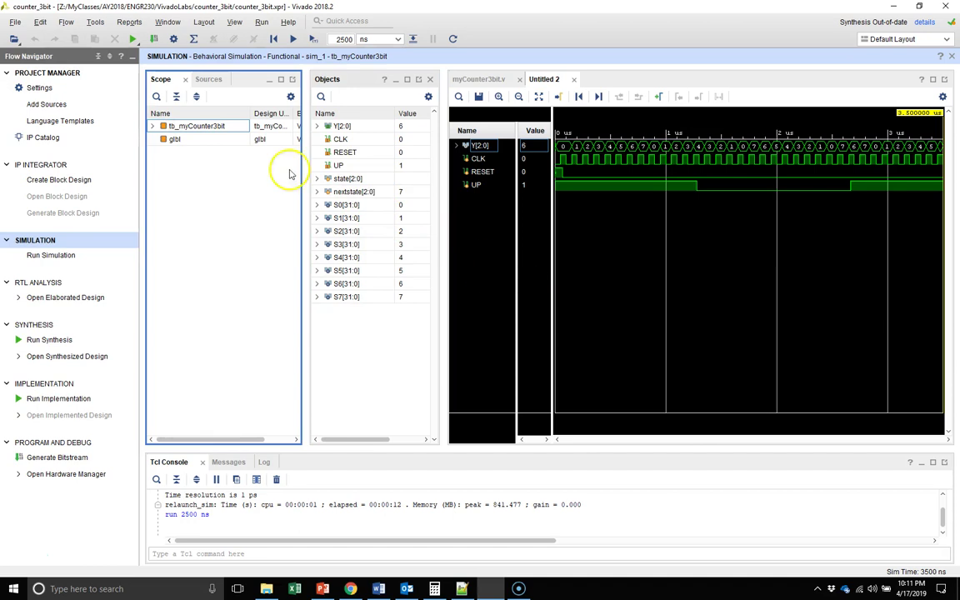
click(154, 127)
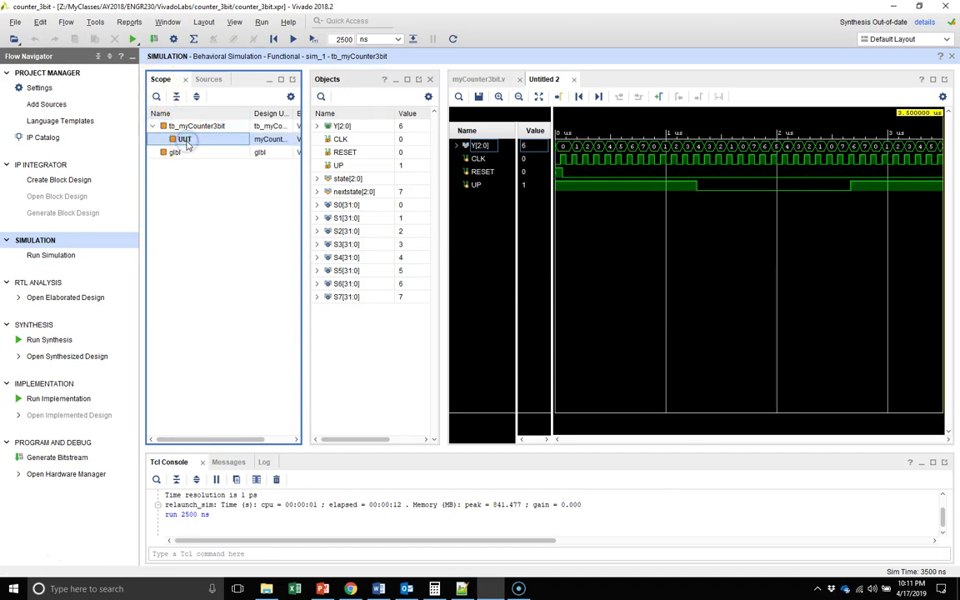
Add state[2:0] to the wave window, leaving it collapsed as one bus.
click(331, 179)
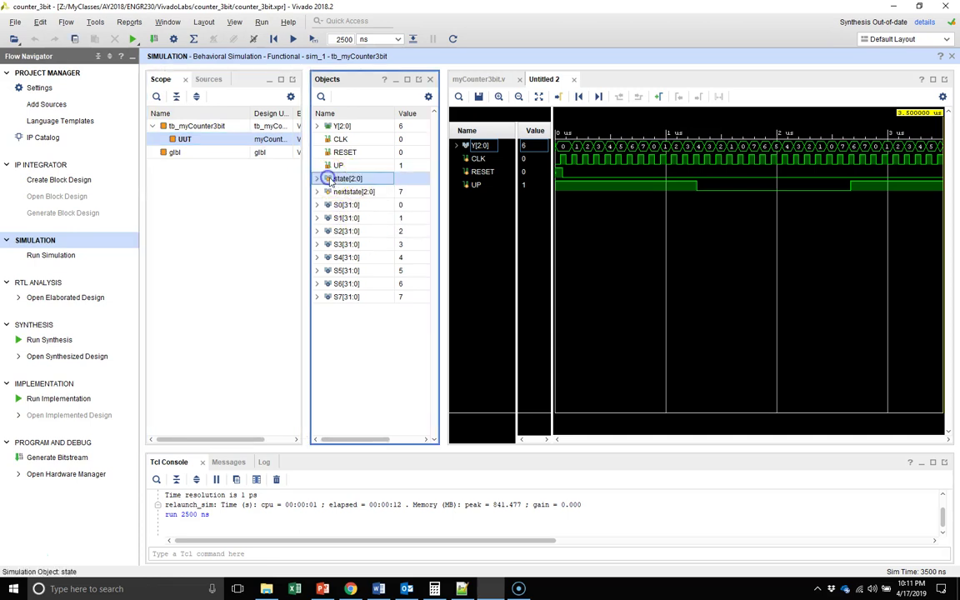
right_click(356, 181)
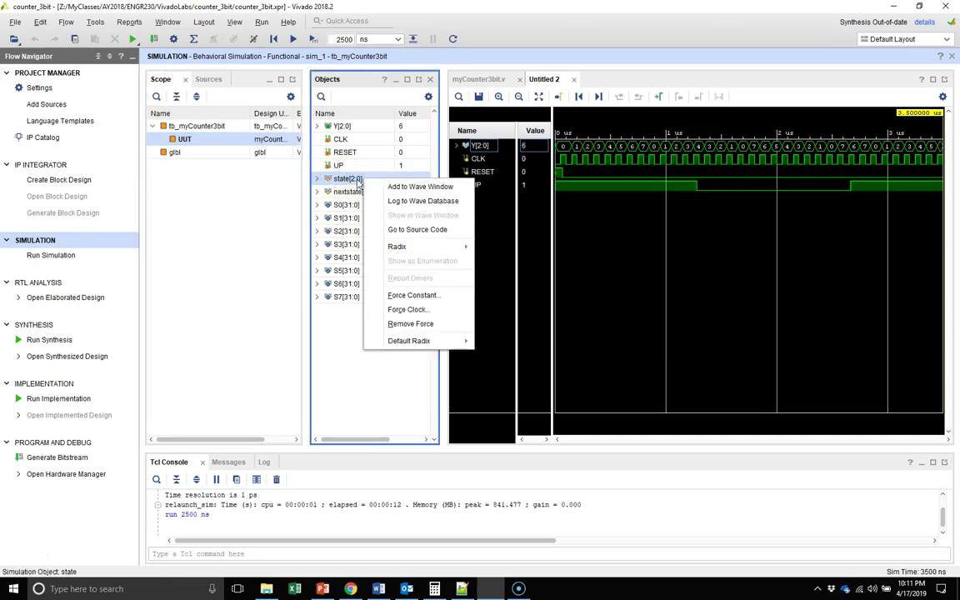
click(405, 189)
click(405, 190)
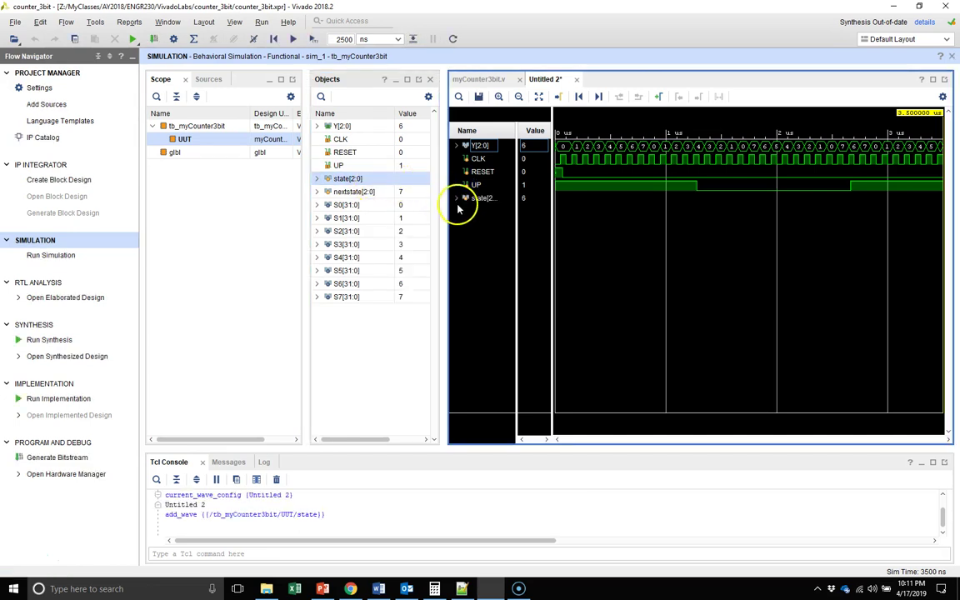
click(456, 198)
click(457, 198)
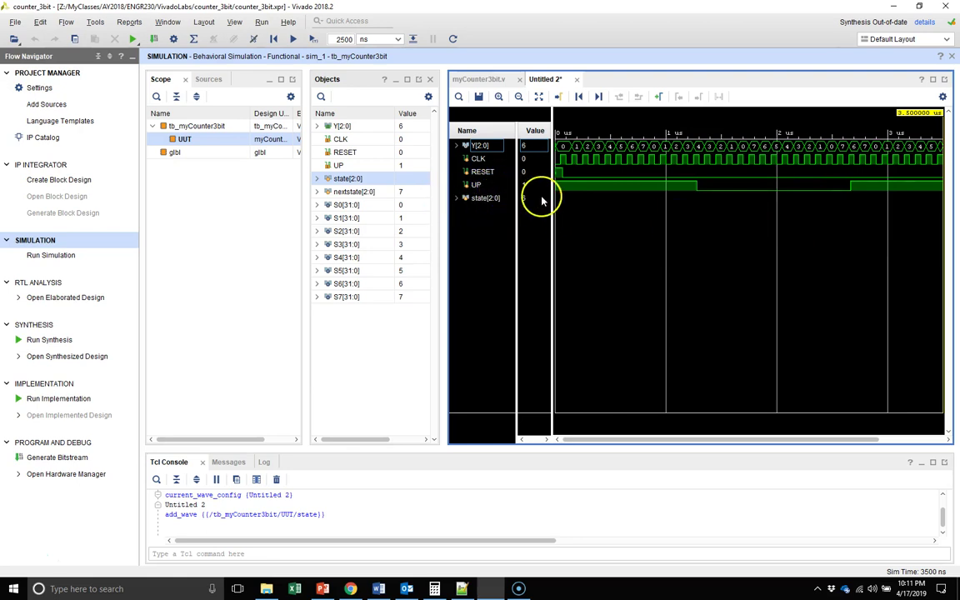
Relaunch, run another 2500 ns, and zoom-fit so state[2:0] is traced to 3.5 us.
click(453, 40)
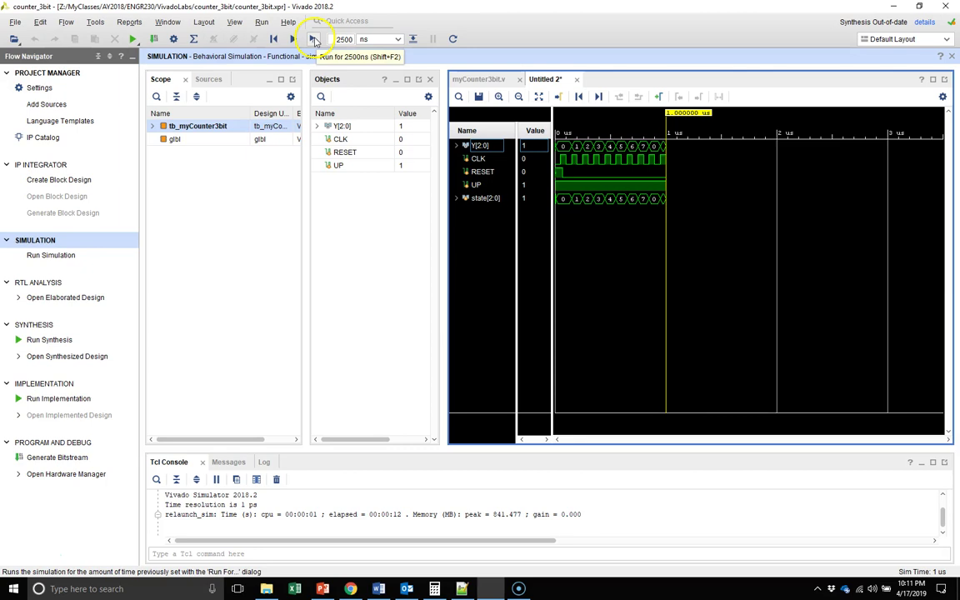
click(314, 40)
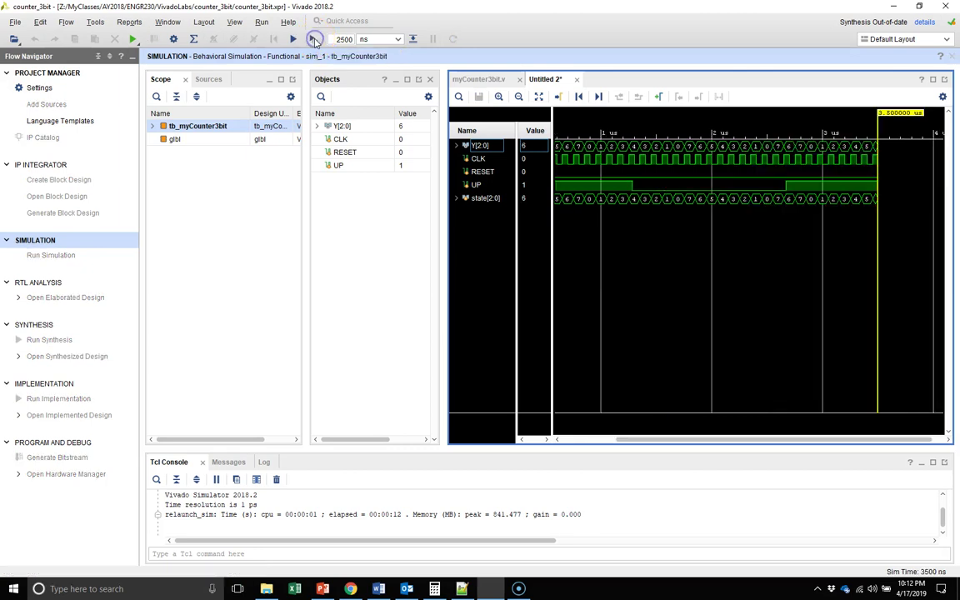
right_click(653, 261)
click(696, 301)
Place the time marker at 0.25 us, then at 0.55 us, where state[2:0] and Y both read 5.
click(563, 199)
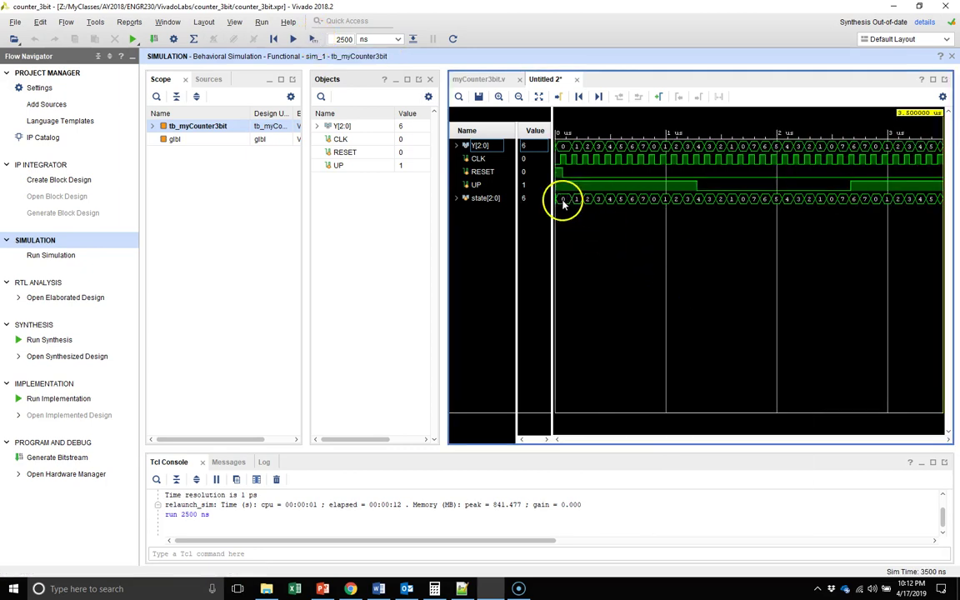
click(566, 200)
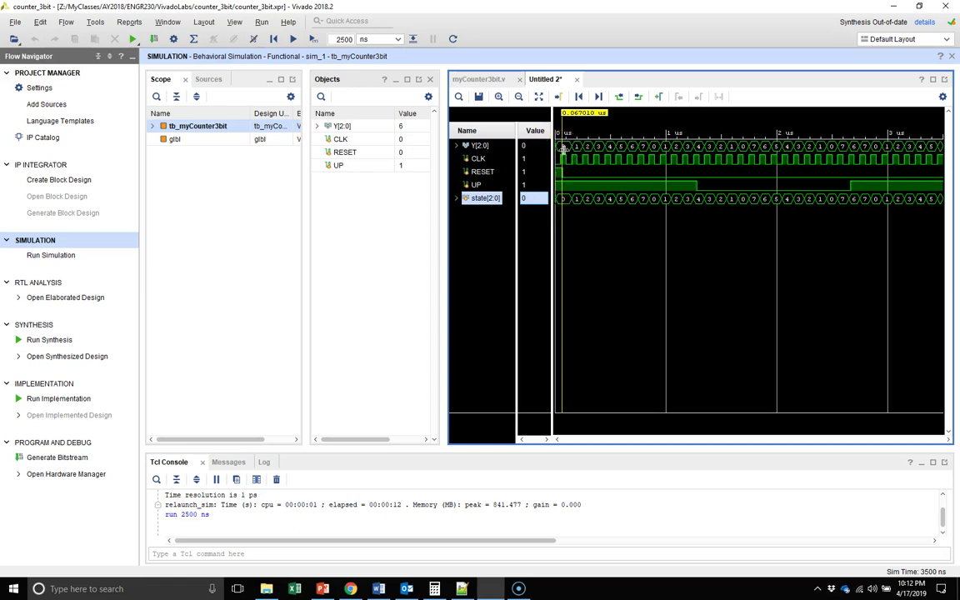
click(570, 203)
click(580, 175)
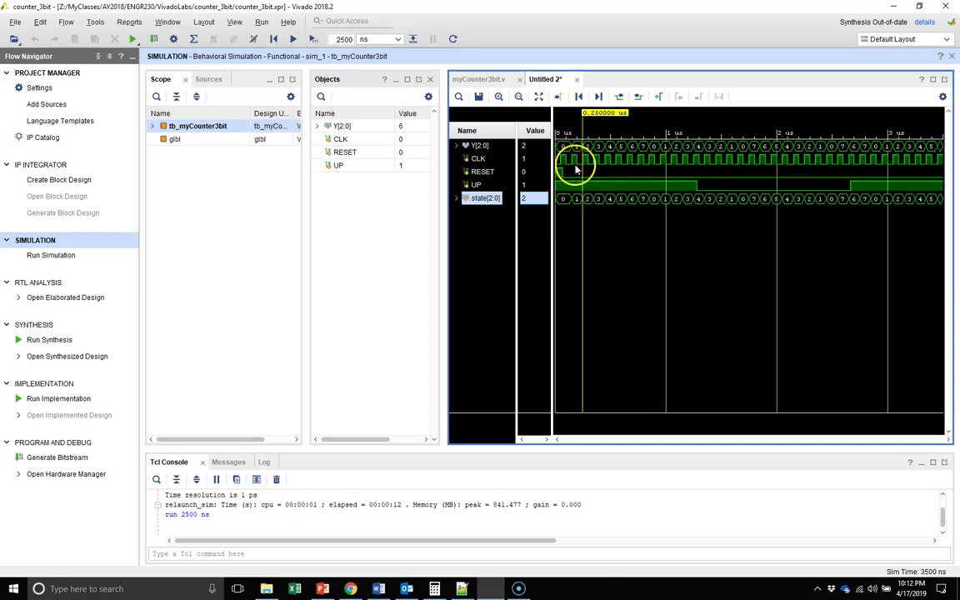
click(617, 204)
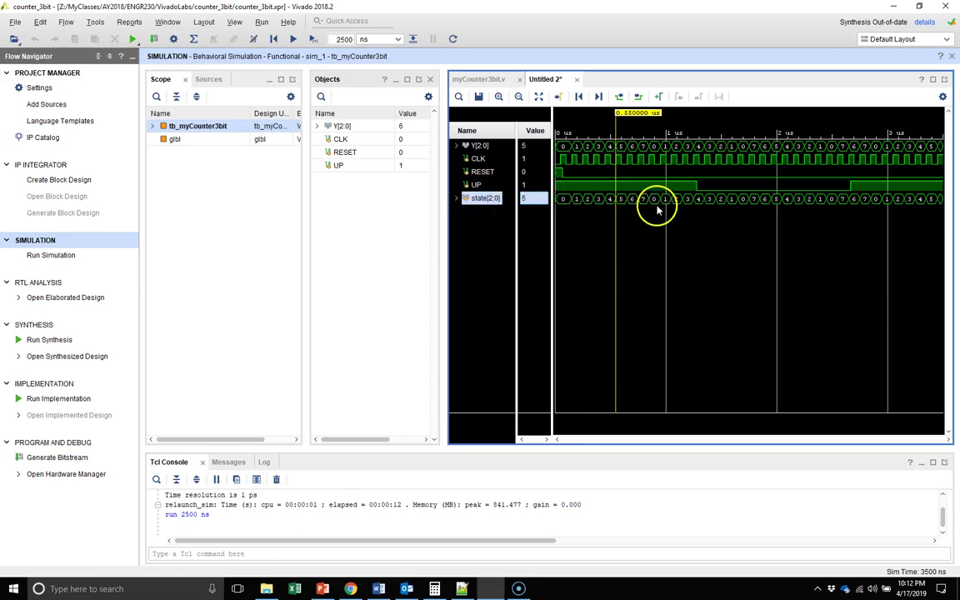
mouse_move(667, 209)
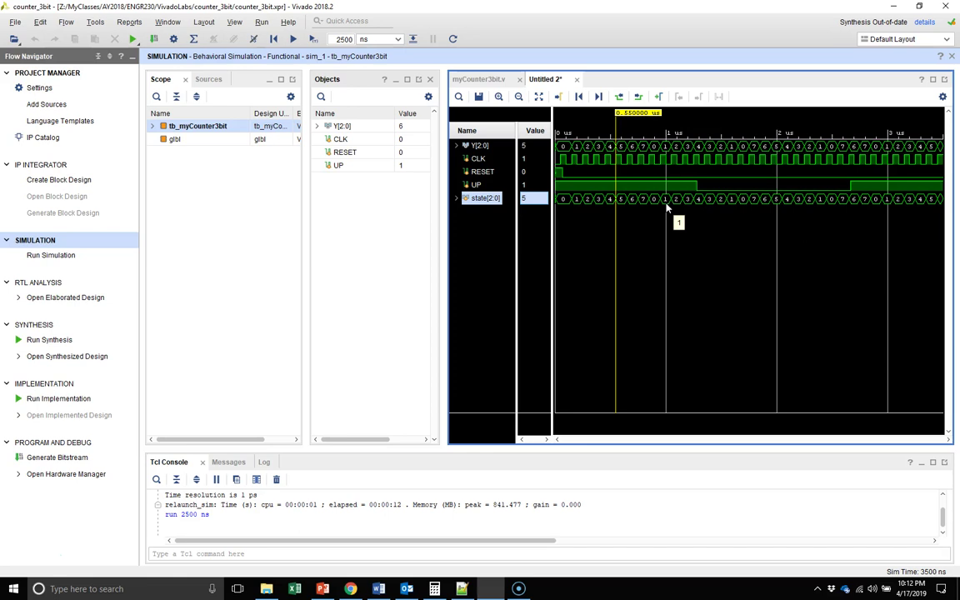
drag(642, 232, 629, 254)
drag(634, 297, 625, 303)
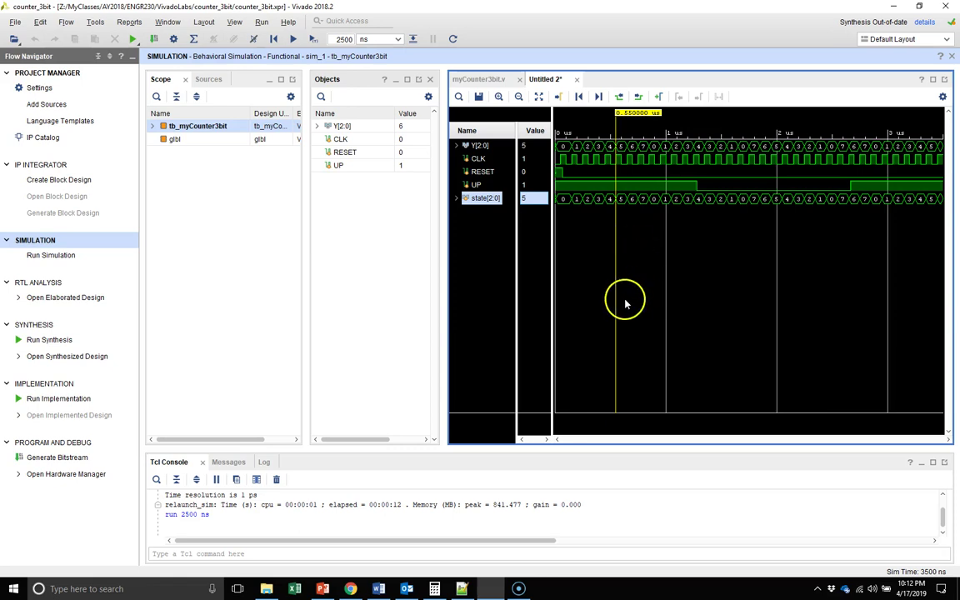